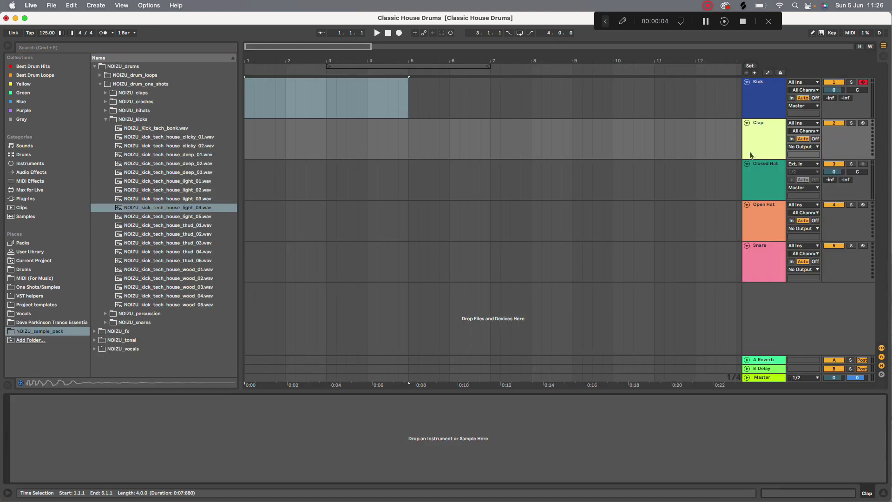
Go through the Kick, Clap, Closed Hat, Open Hat and Snare tracks to review the drum track layout
left_click(769, 110)
left_click(766, 133)
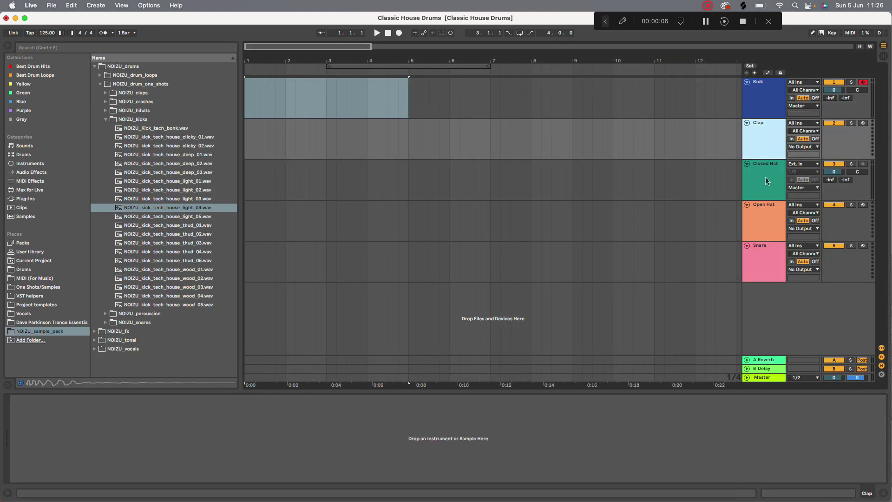
left_click(764, 179)
left_click(758, 218)
left_click(761, 250)
left_click(770, 222)
left_click(766, 191)
left_click(762, 145)
Insert an empty four-bar MIDI clip on the Kick track, starting at bar 1
left_click(764, 98)
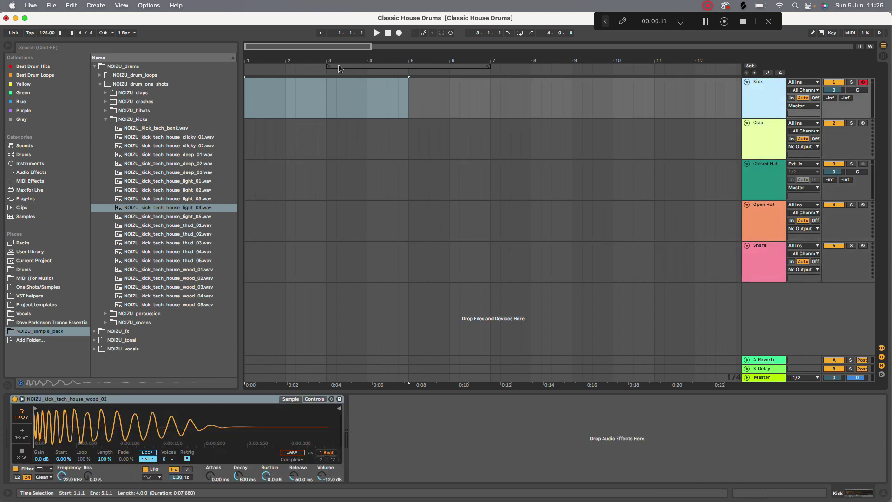
right_click(390, 90)
left_click(434, 165)
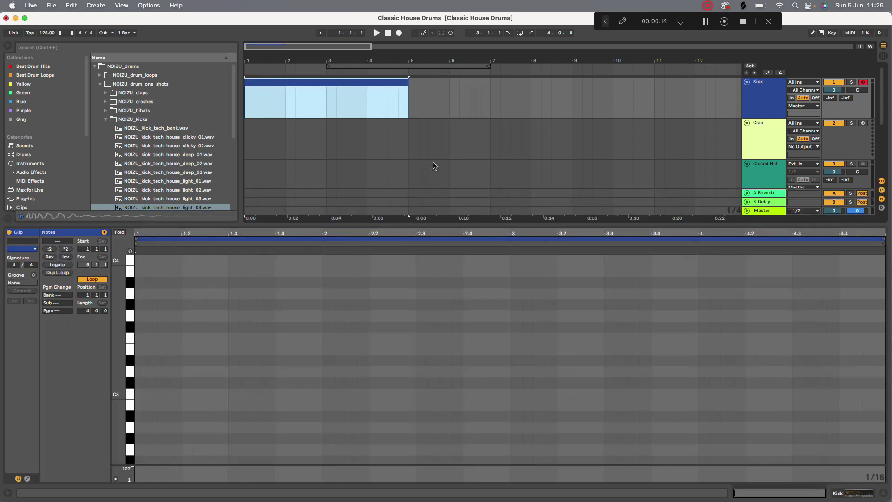
Fill the kick clip with C3 notes on every beat across all four bars
double_click(140, 393)
left_click_drag(145, 394, 291, 429)
key("super+d")
key("super+d")
key("super+d")
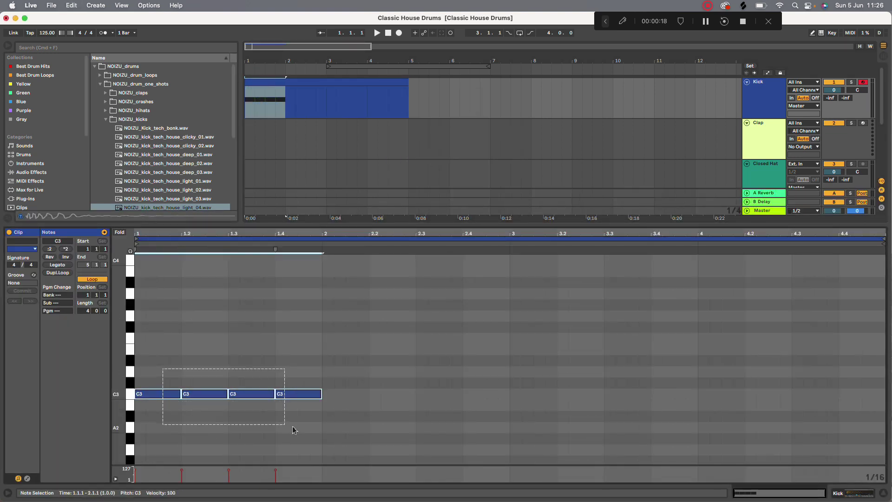
key("super+d")
key("super+d")
key("super+alt+l")
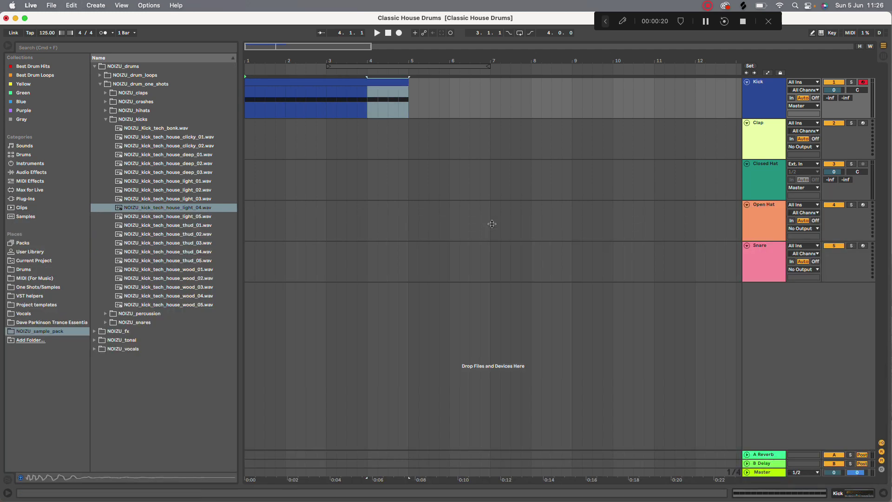
Audition the clicky, deep, light, thud and wood kick samples in the NOIZU_kicks folder for the Kick track
double_click(772, 112)
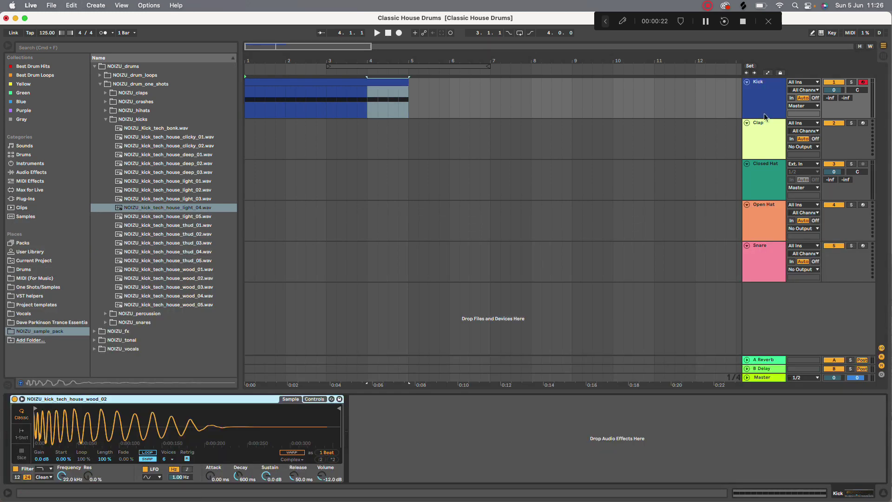
left_click(177, 209)
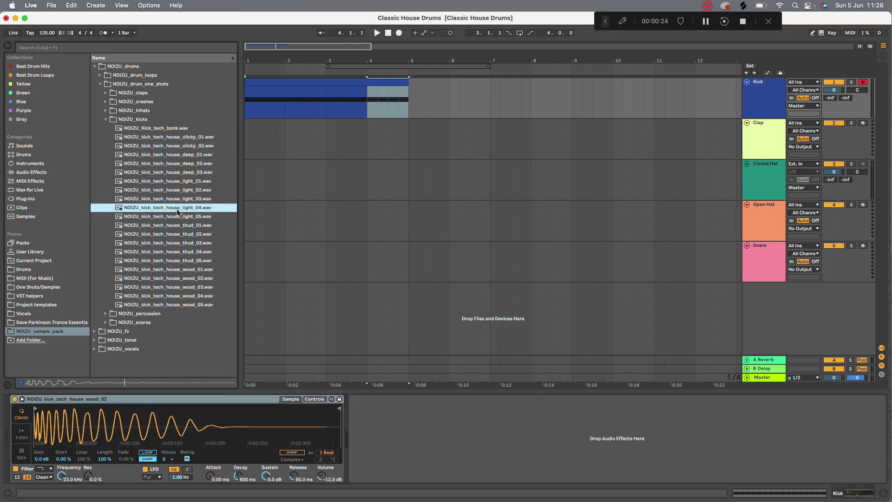
left_click(178, 224)
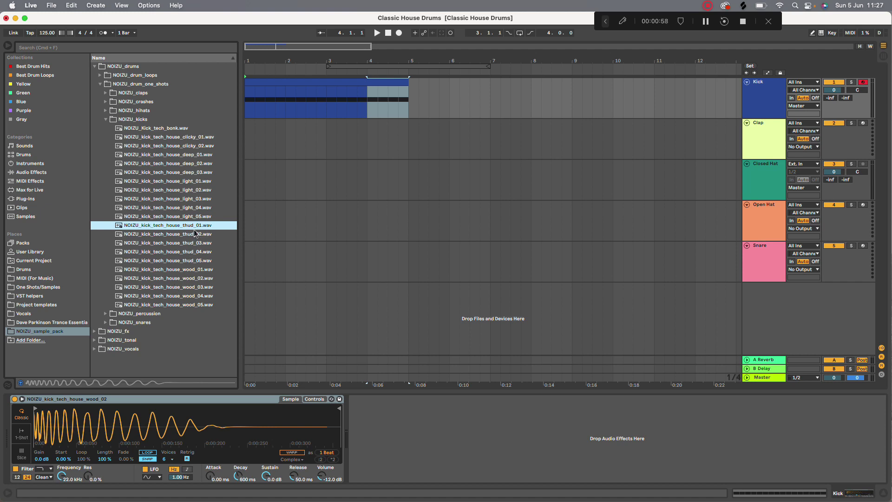
left_click(185, 138)
left_click(187, 146)
left_click(197, 155)
left_click(191, 139)
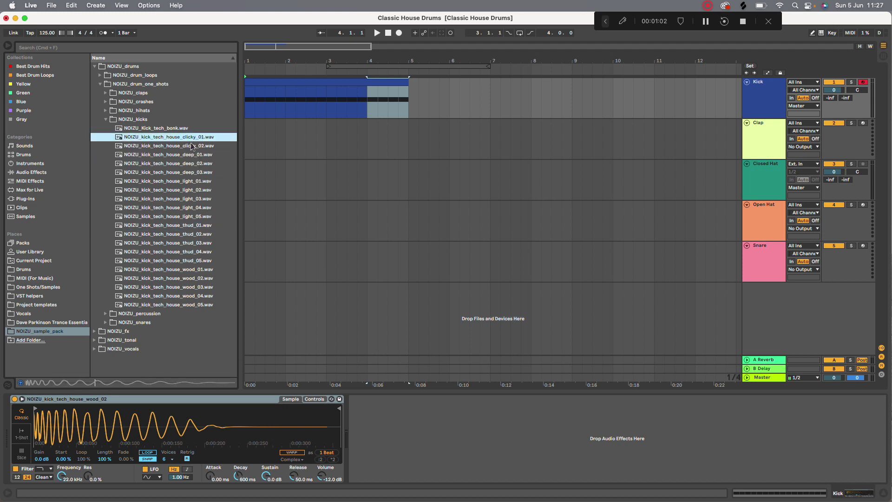
left_click(192, 146)
left_click(195, 216)
left_click(200, 242)
left_click(204, 260)
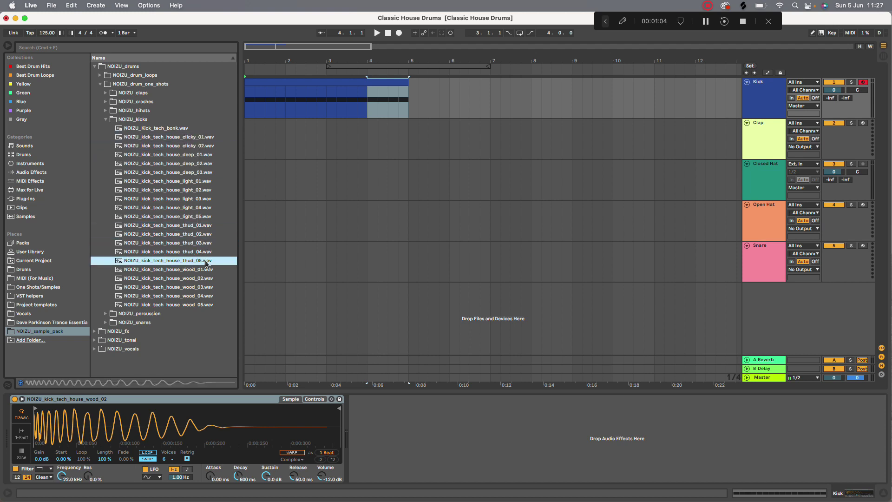
left_click(208, 269)
left_click(205, 277)
left_click(206, 287)
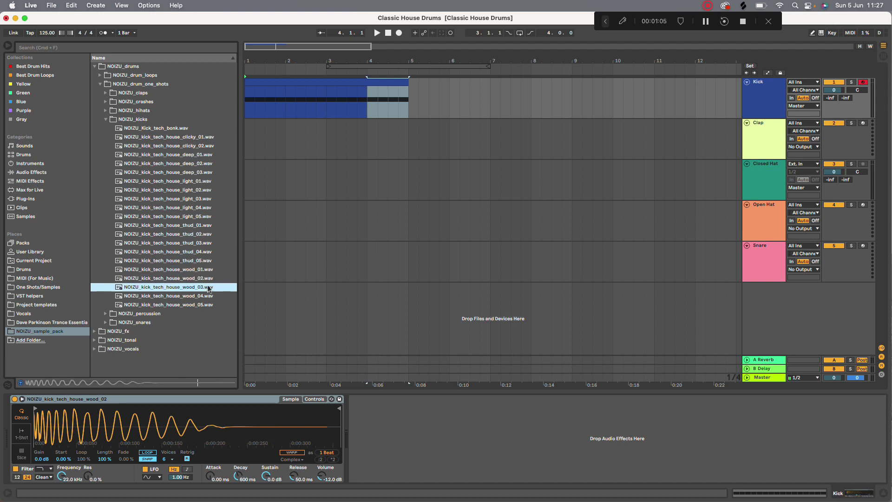
left_click(212, 295)
Load NOIZU_kick_tech_house_wood_01.wav into the Kick track's sampler and play the pattern
left_click(207, 269)
left_click_drag(208, 269, 225, 443)
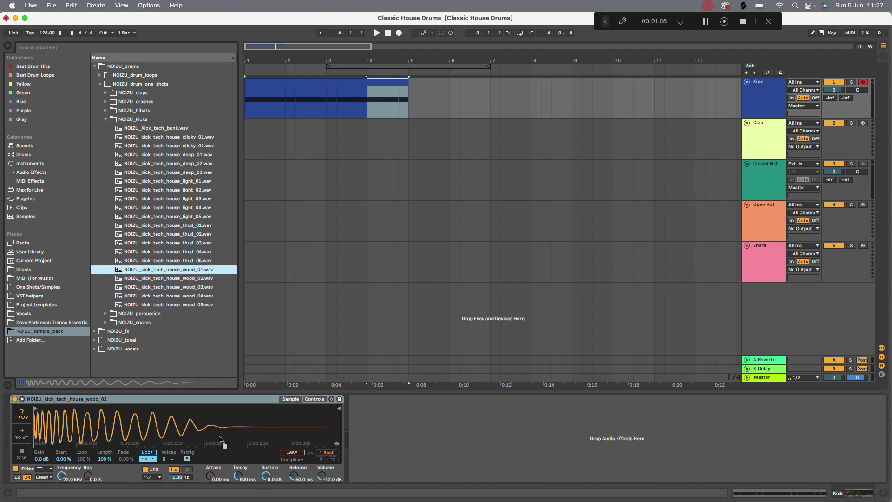
key("space")
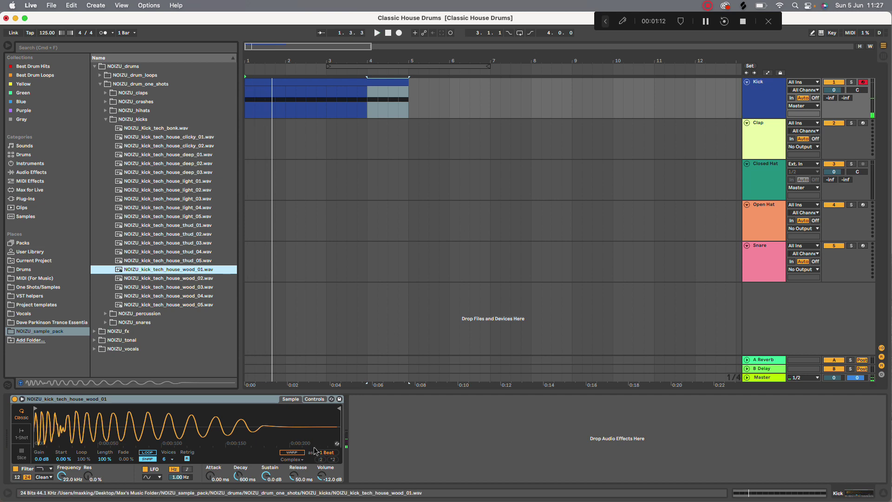
Insert an empty four-bar MIDI clip on the Clap track, starting at bar 1
left_click(398, 137)
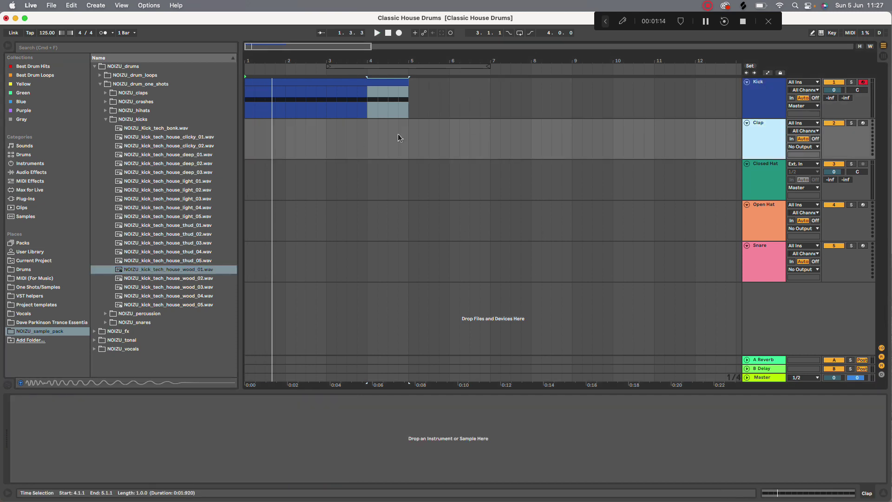
left_click_drag(407, 130, 255, 153)
right_click(274, 134)
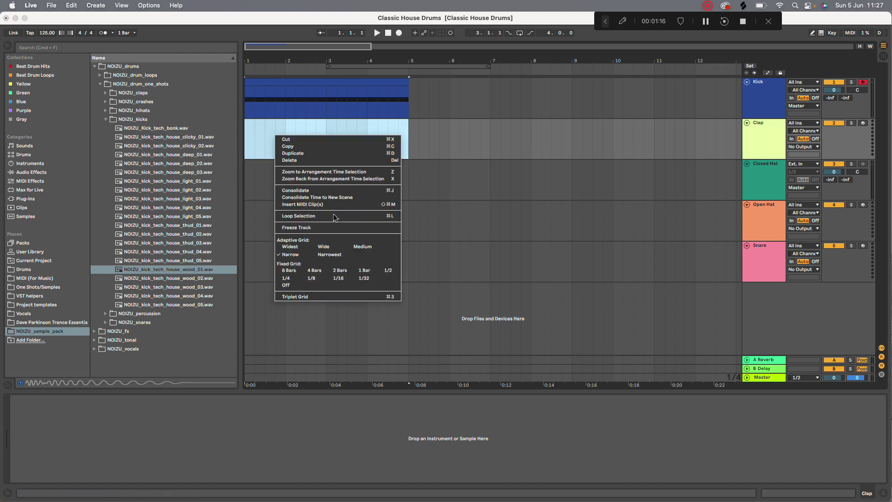
left_click(331, 204)
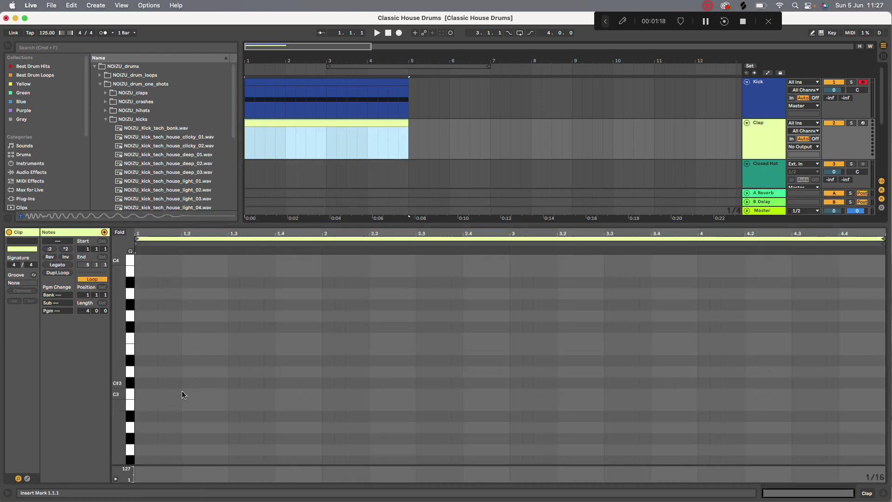
Fill the clap clip with C3 notes on the second and fourth beats of all four bars
double_click(186, 394)
left_click_drag(191, 394, 123, 442)
key("super+d")
key("super+d")
key("super+d")
key("super+d")
key("super+d")
key("super+d")
key("super+d")
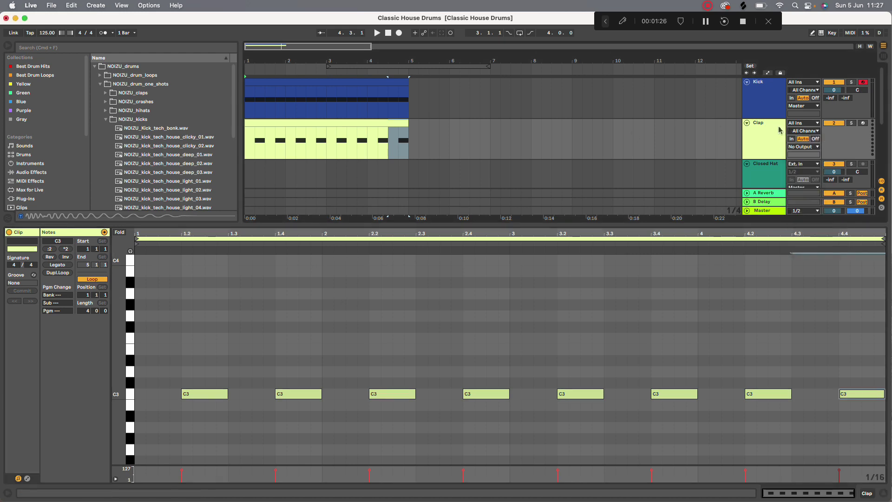
key("shift+Tab")
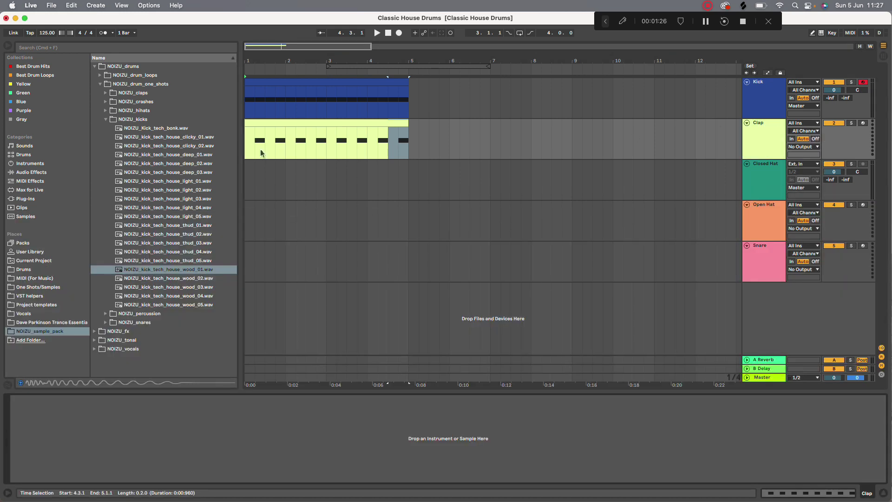
Audition the classic, lo-fi, short and soft clap samples in the NOIZU_claps folder
left_click(105, 93)
left_click(193, 128)
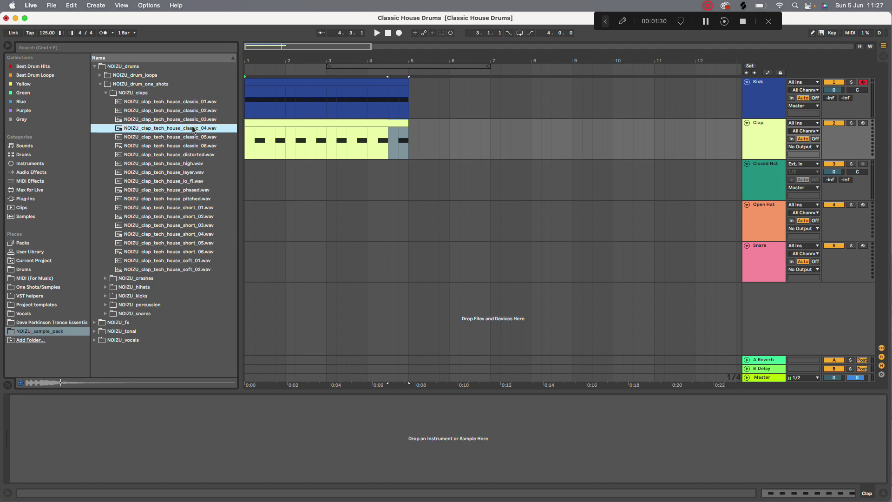
left_click(198, 146)
left_click(200, 172)
left_click(205, 225)
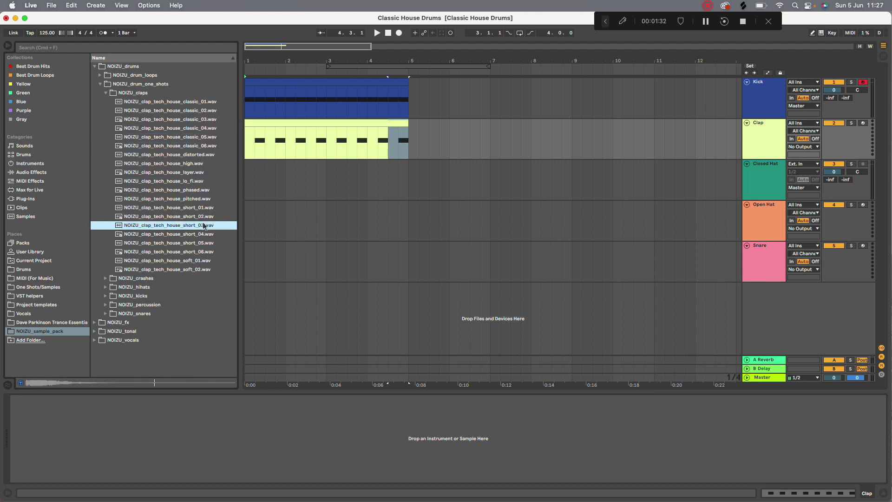
left_click(202, 242)
left_click(207, 260)
left_click(210, 252)
left_click(210, 269)
Load NOIZU_clap_tech_house_soft_01.wav onto the Clap track and play it together with the kick
left_click(207, 260)
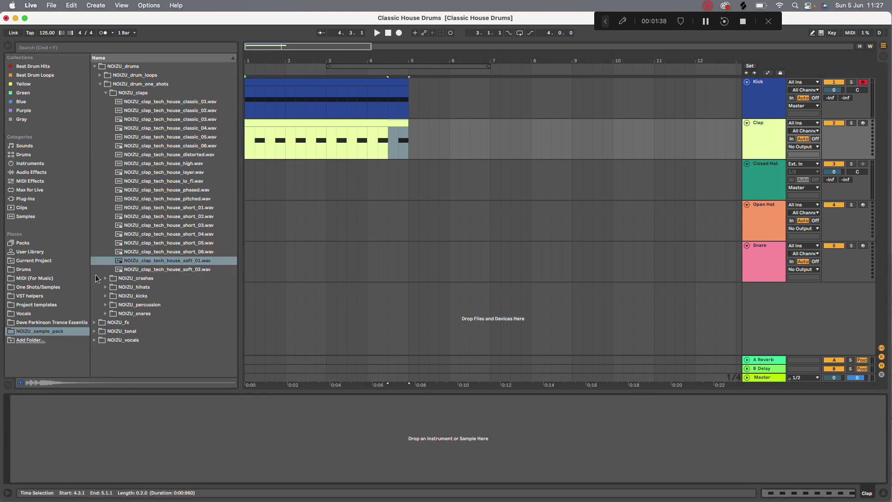
left_click_drag(151, 261, 267, 418)
key("space")
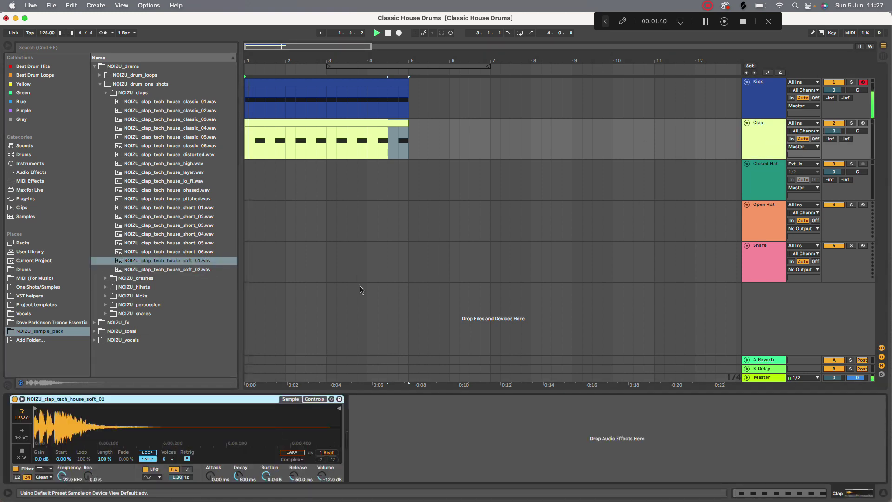
key("space")
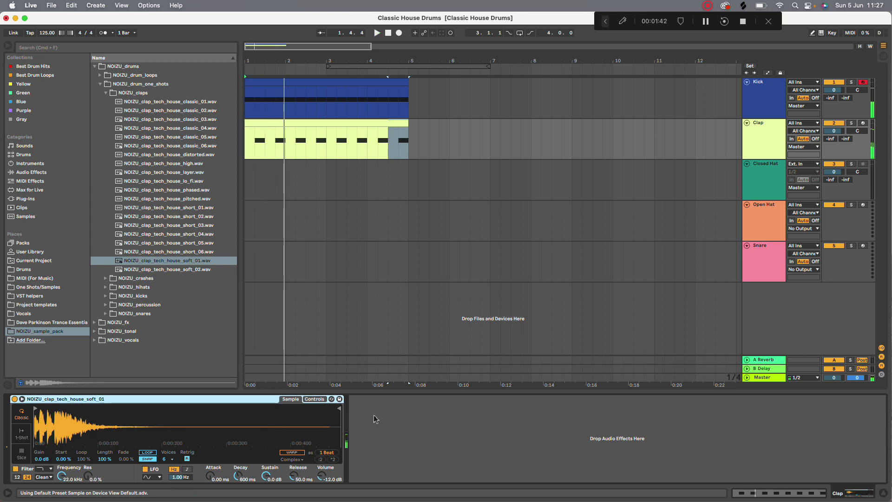
Set the clap sampler's volume to -9.71 dB while the pattern plays
key("space")
scroll(320, 478, "down", 2)
key("space")
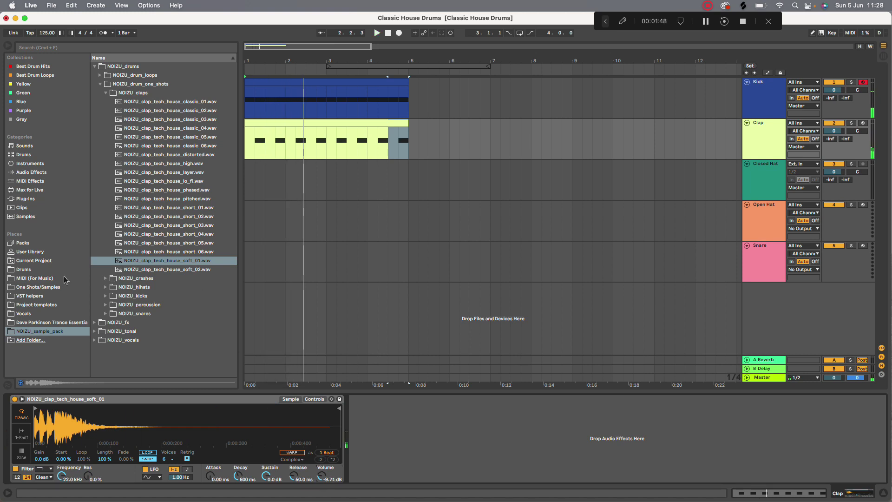
Audition the closed hi-hat samples 01 to 10 in the NOIZU_hihats folder for the Closed Hat track
left_click(340, 195)
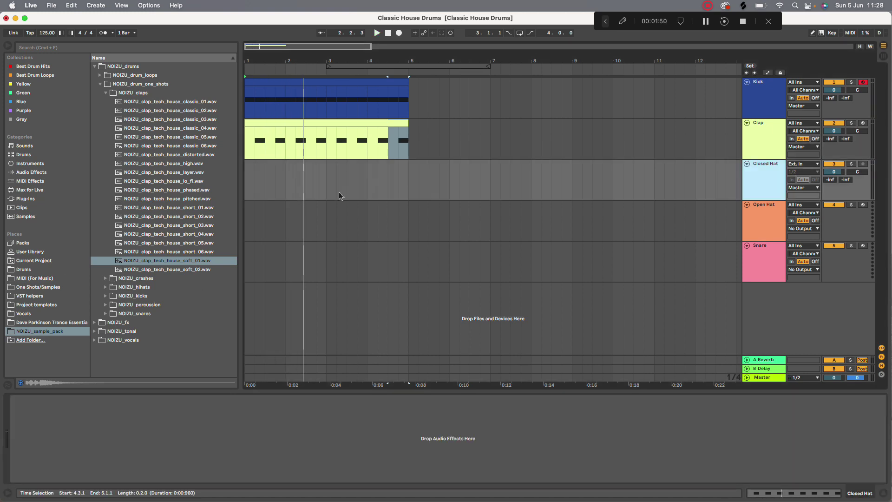
left_click(104, 287)
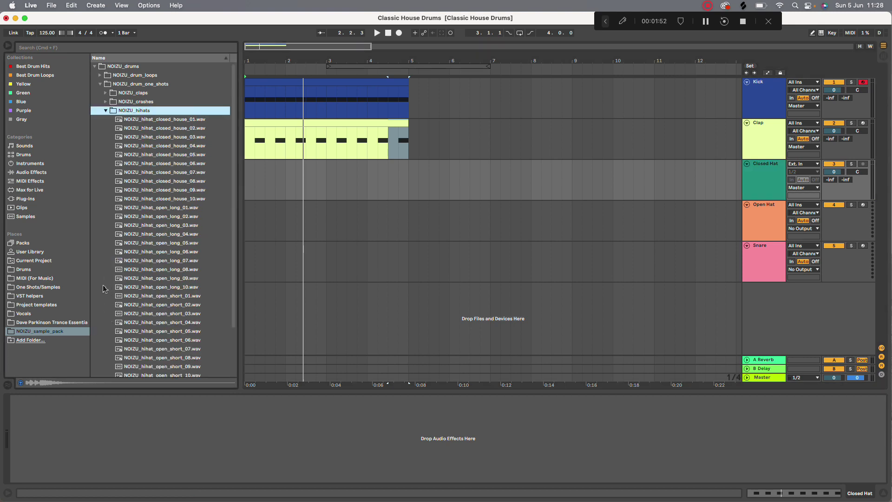
left_click(187, 156)
left_click(183, 172)
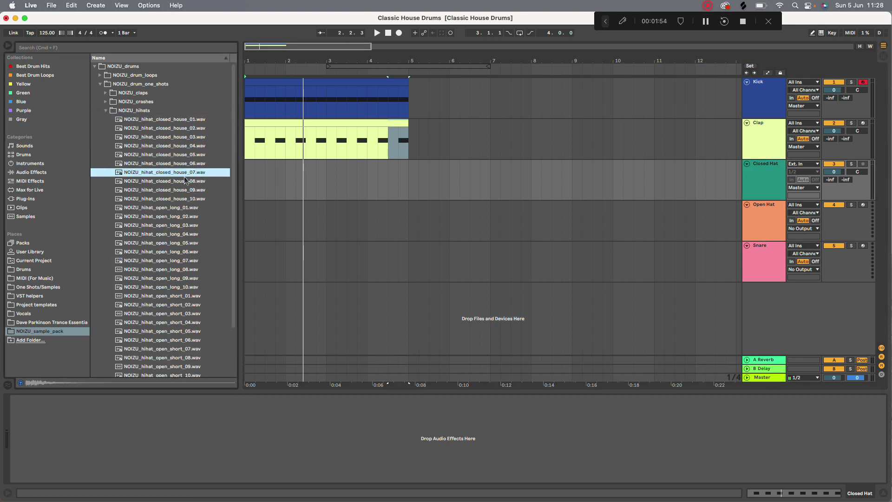
left_click(186, 180)
left_click(190, 190)
left_click(193, 198)
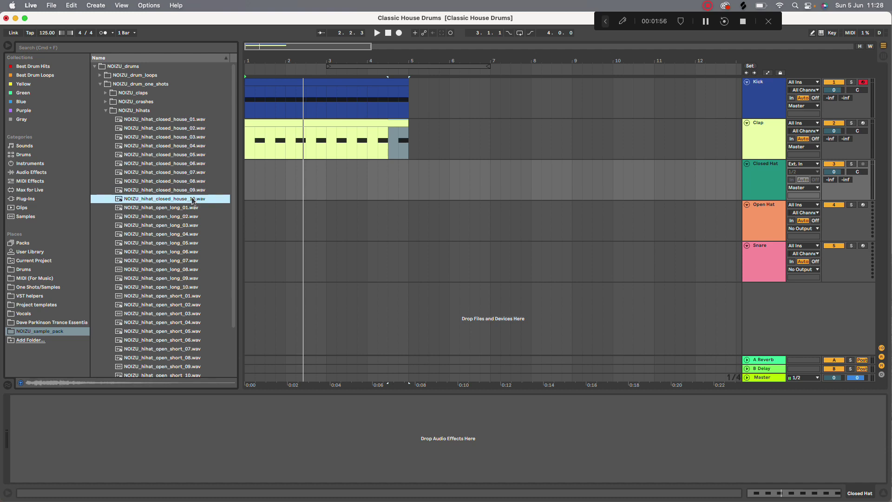
left_click(198, 181)
left_click(200, 172)
left_click(201, 163)
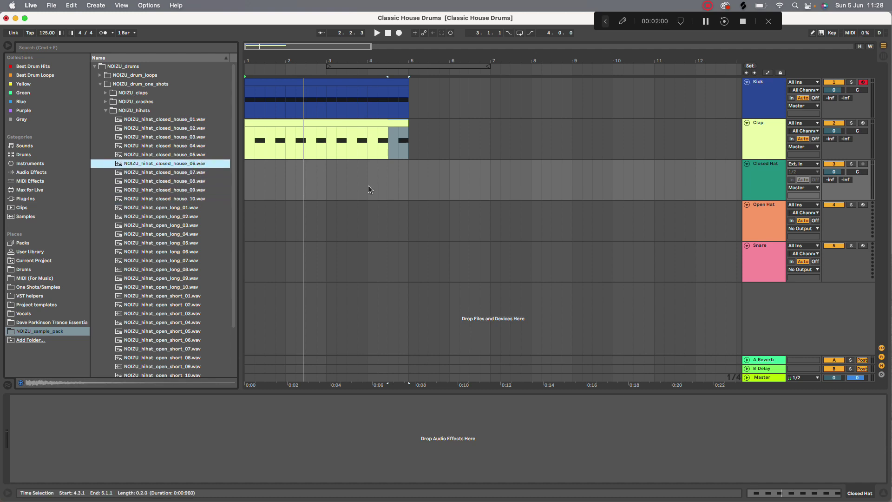
left_click(195, 154)
left_click(194, 146)
left_click(194, 137)
left_click(195, 128)
left_click(194, 119)
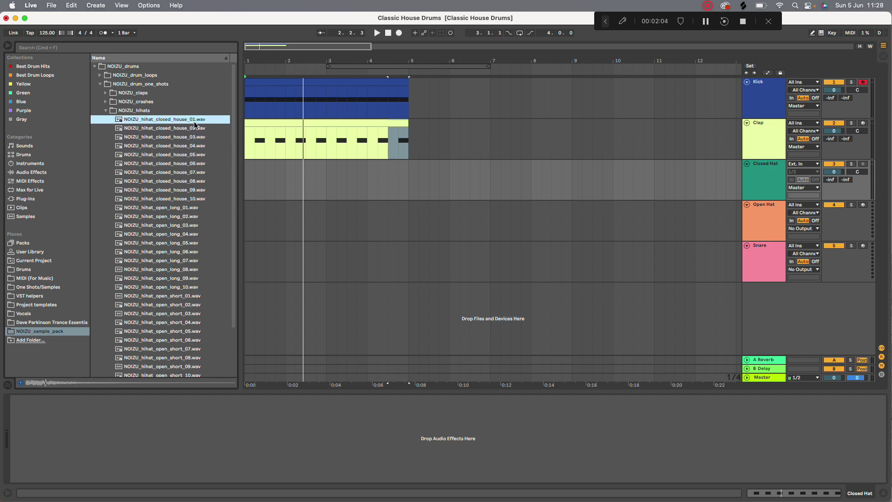
left_click(406, 178)
left_click_drag(406, 176, 241, 174)
left_click(262, 174)
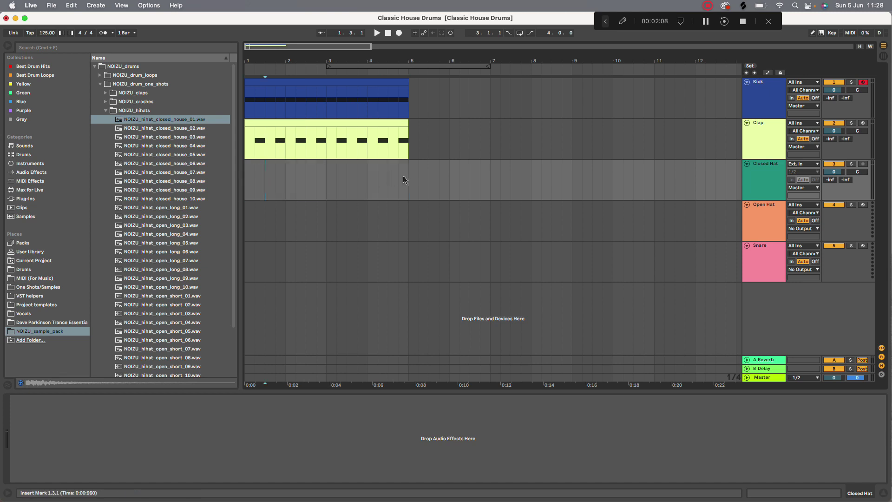
left_click_drag(404, 178, 246, 179)
right_click(271, 181)
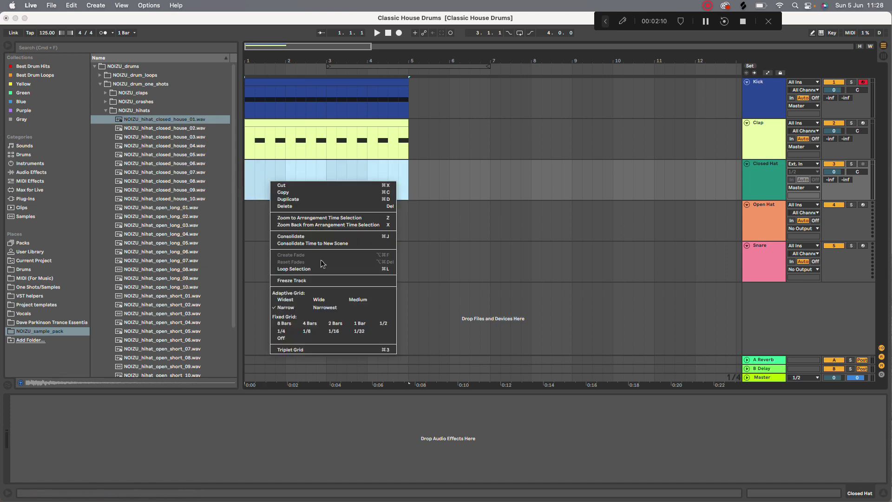
left_click(347, 159)
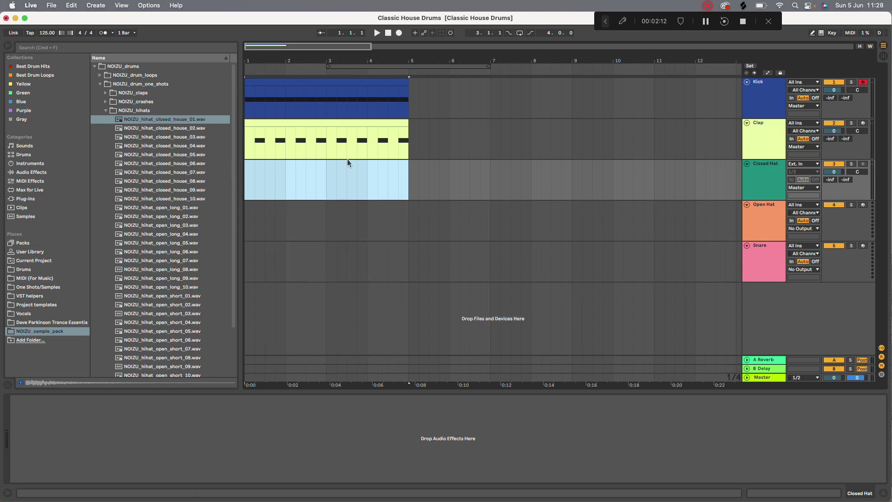
Replace the empty Closed Hat track with a duplicate of the Clap track and rename the duplicate Closed Hat
left_click(762, 181)
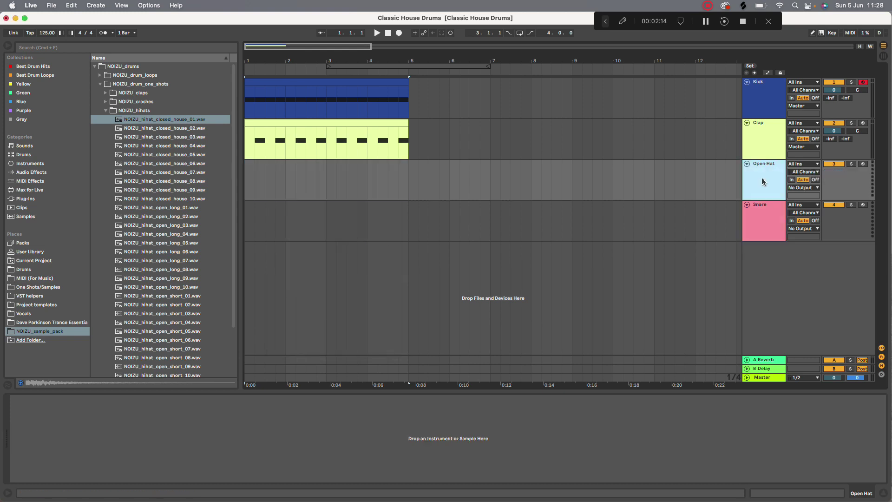
key("super+z")
key("super+r")
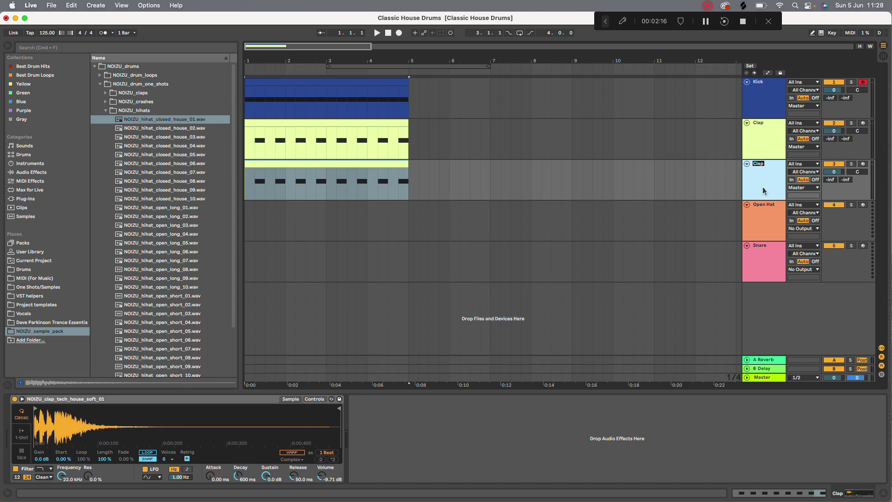
type("Closed Hat")
key("Return")
Delete all the copied clap notes from the Closed Hat clip
double_click(370, 181)
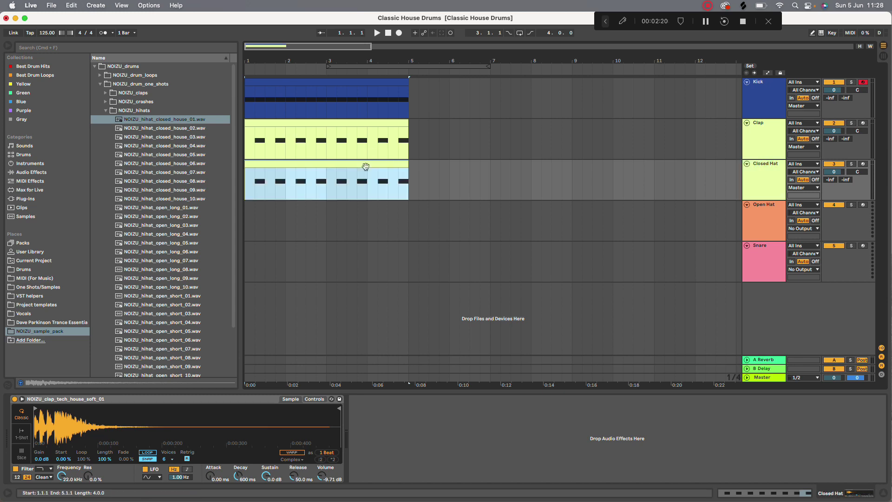
key("super+a")
key("Delete")
left_click(156, 412)
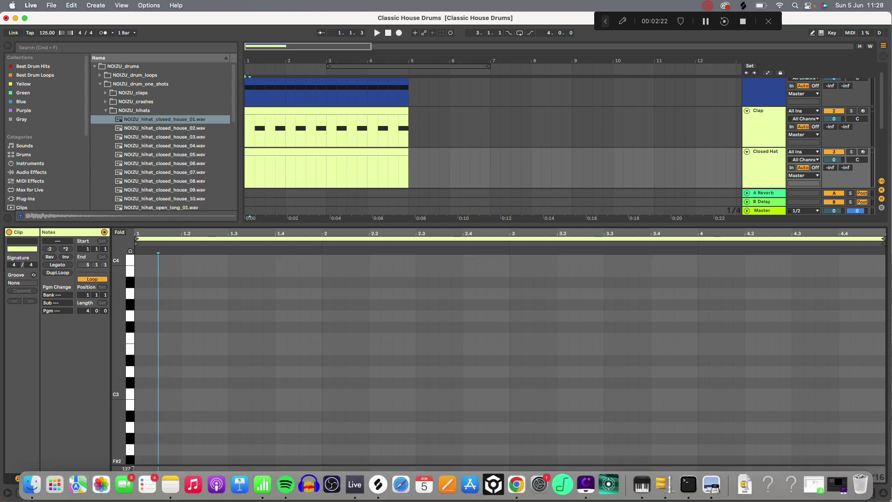
Draw a C3 eighth note on the first off-beat of the Closed Hat clip and repeat it every beat up to 2.1.3
double_click(163, 396)
mouse_move(169, 393)
left_mouse_down()
mouse_move(191, 395)
mouse_move(166, 394)
left_mouse_up()
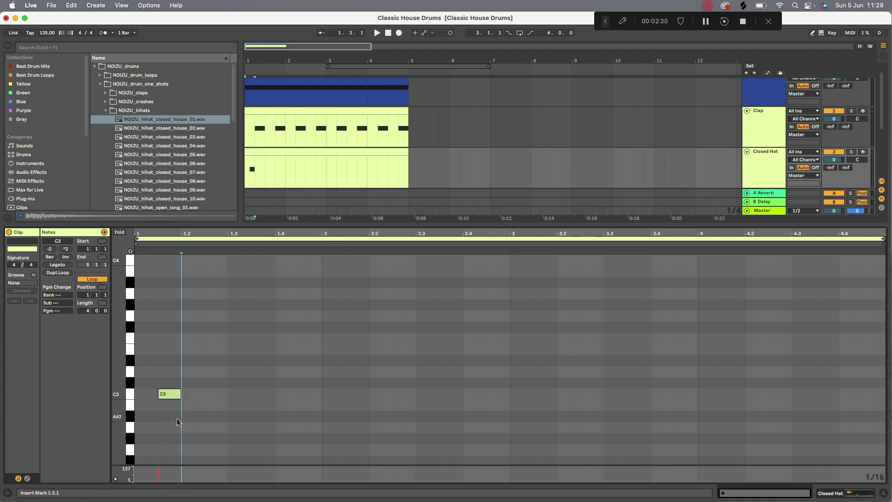
key("super+d")
key("super+d")
key("super+d")
key("super+d")
Load NOIZU_hihat_closed_house_01.wav into the Closed Hat sampler and play the pattern
key("space")
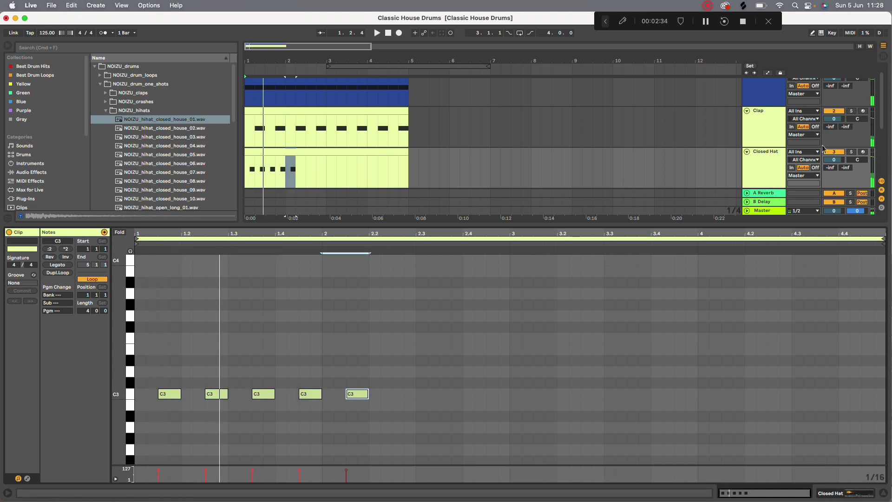
left_click(851, 152)
left_click(751, 163)
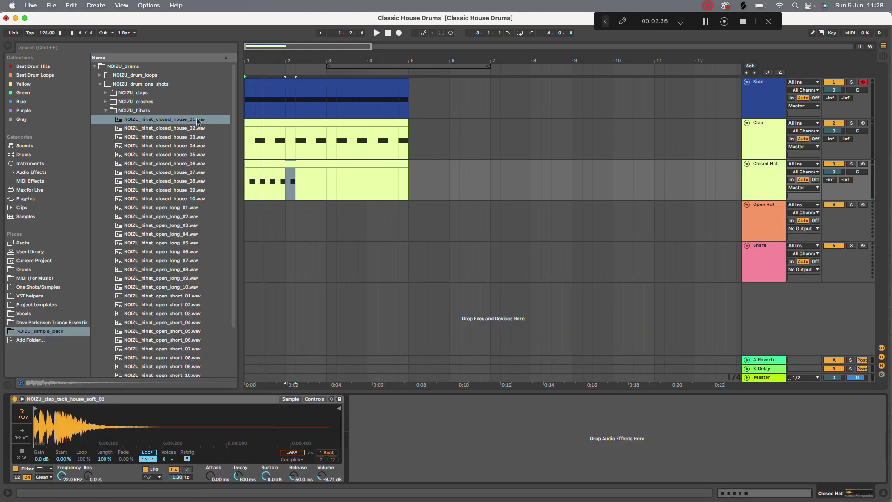
left_click_drag(174, 122, 210, 430)
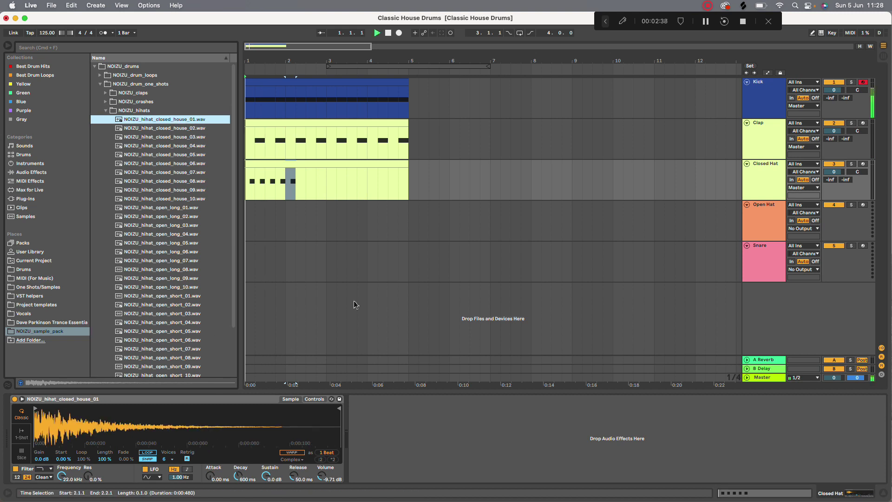
key("space")
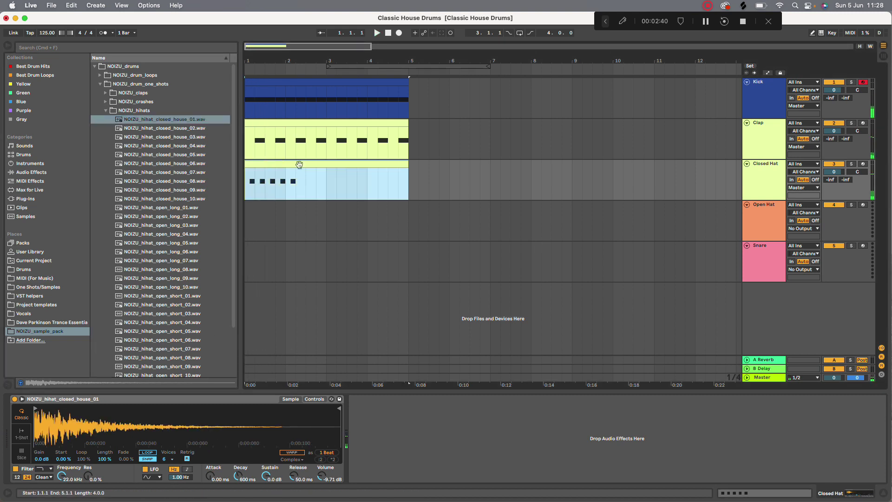
Repeat the off-beat C3 notes through all four bars of the Closed Hat clip and delete the surplus note past its end
double_click(299, 163)
left_click_drag(369, 354, 277, 428)
key("super+d")
key("super+d")
key("super+d")
key("super+d")
key("super+d")
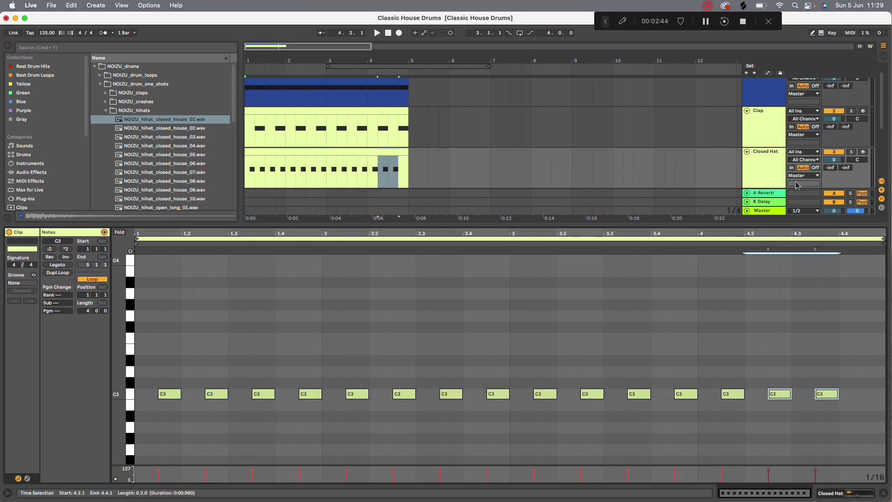
left_click_drag(831, 372, 747, 413)
key("super+d")
left_click_drag(879, 367, 873, 452)
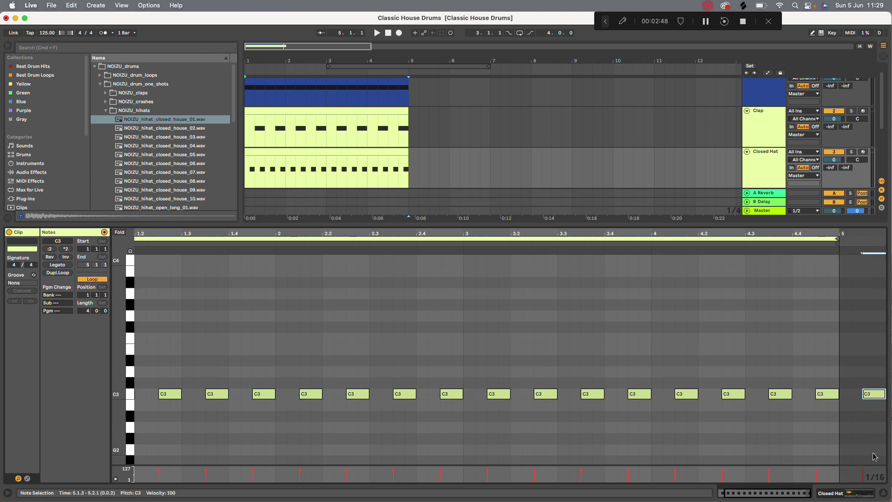
key("Delete")
left_click(745, 173)
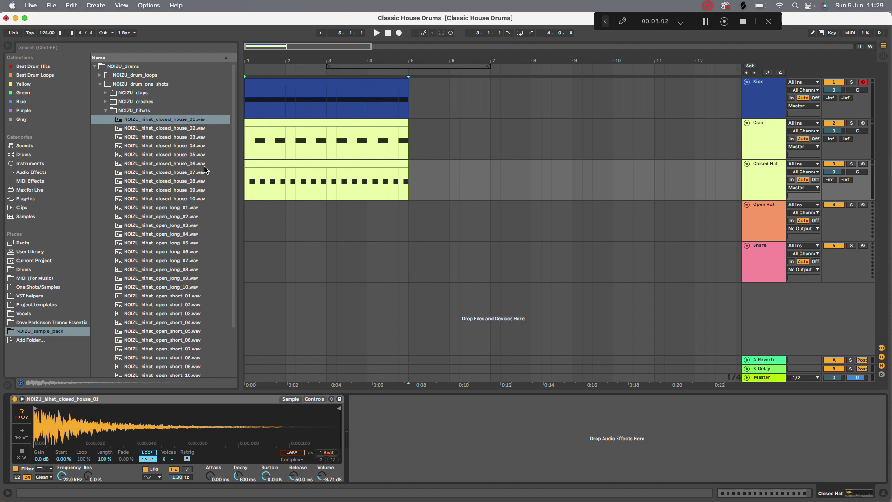
left_click(42, 178)
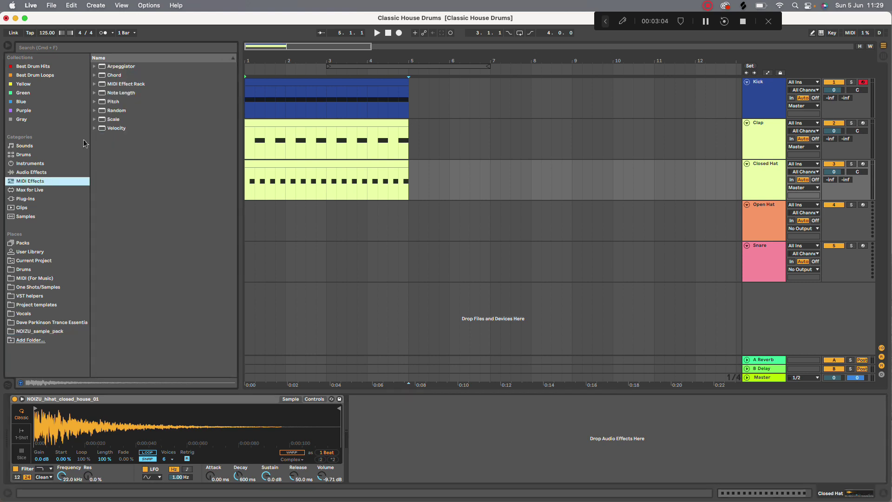
left_click(48, 172)
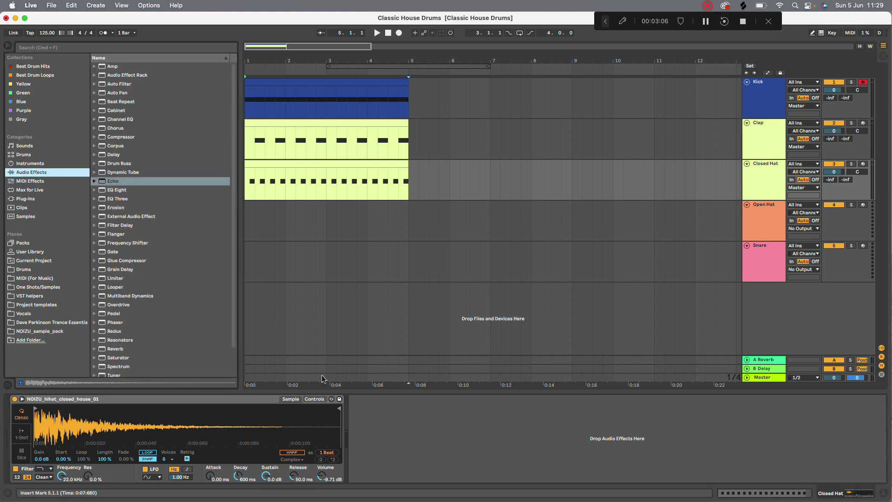
left_click(760, 173)
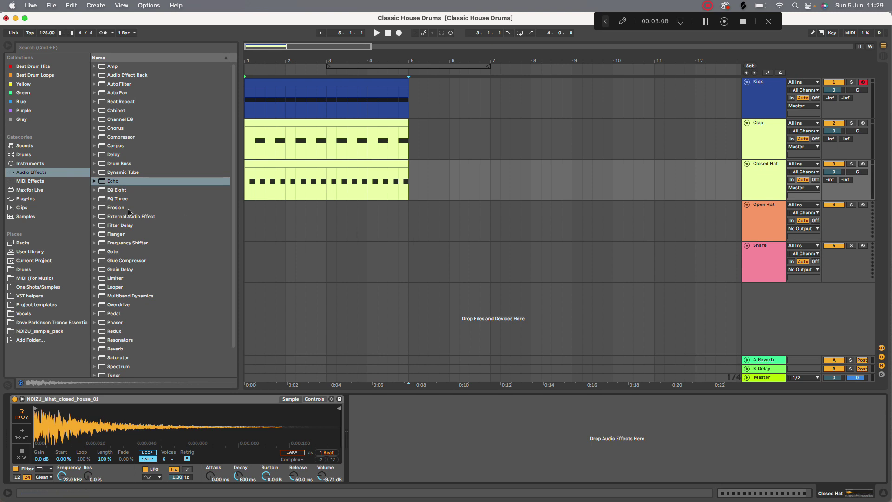
Audition closed hi-hat samples 06 to 10, load NOIZU_hihat_closed_house_10.wav onto the Closed Hat track and play the pattern
left_click(41, 332)
left_click(194, 163)
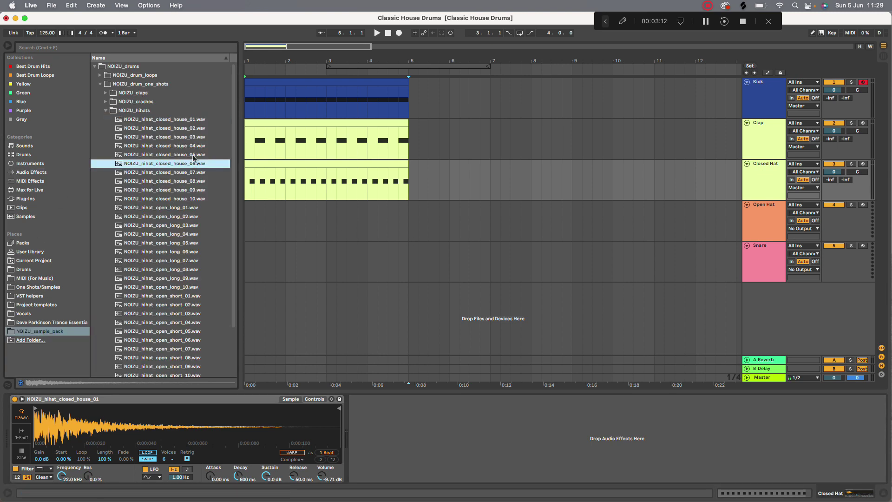
left_click(185, 172)
left_click(188, 181)
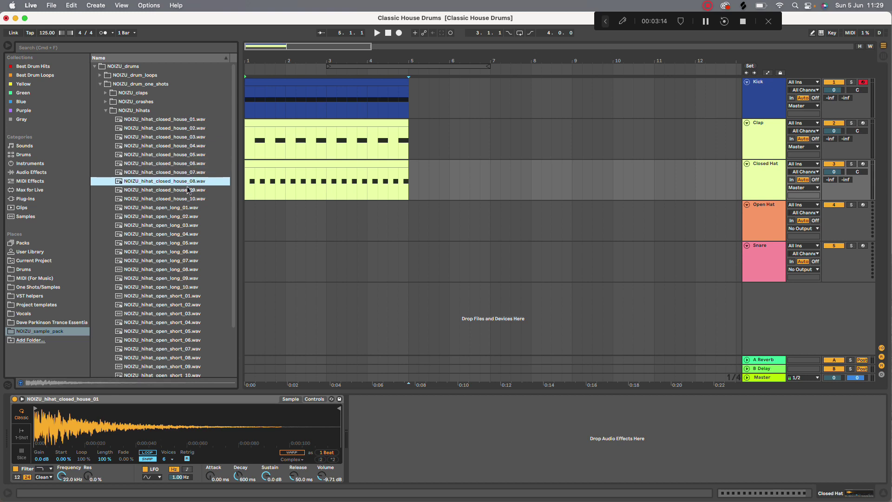
left_click(190, 190)
left_click(195, 200)
double_click(188, 199)
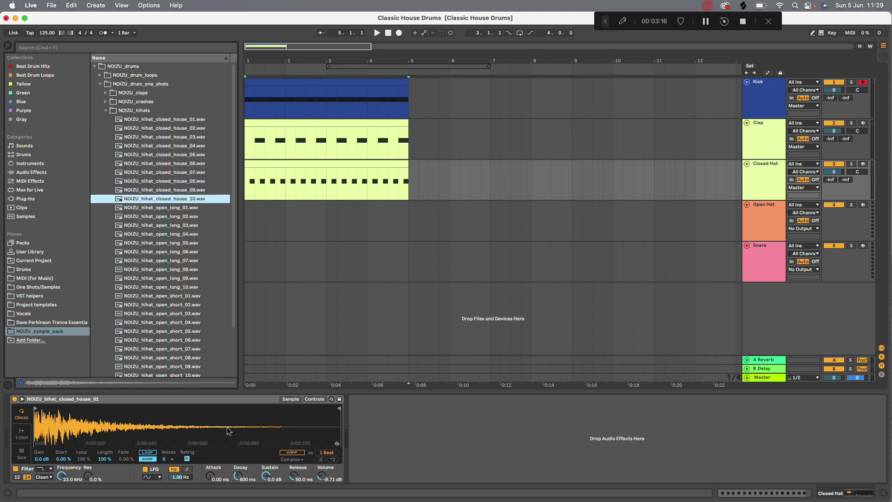
key("space")
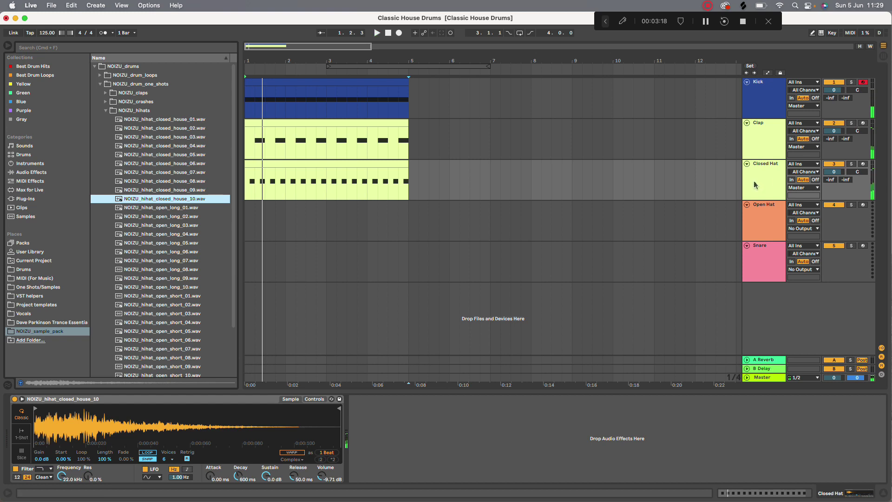
Copy the Closed Hat clip to the Open Hat track and shorten the copy's C3 note at 1.4.3 to a sixteenth note
left_click_drag(354, 163, 346, 214)
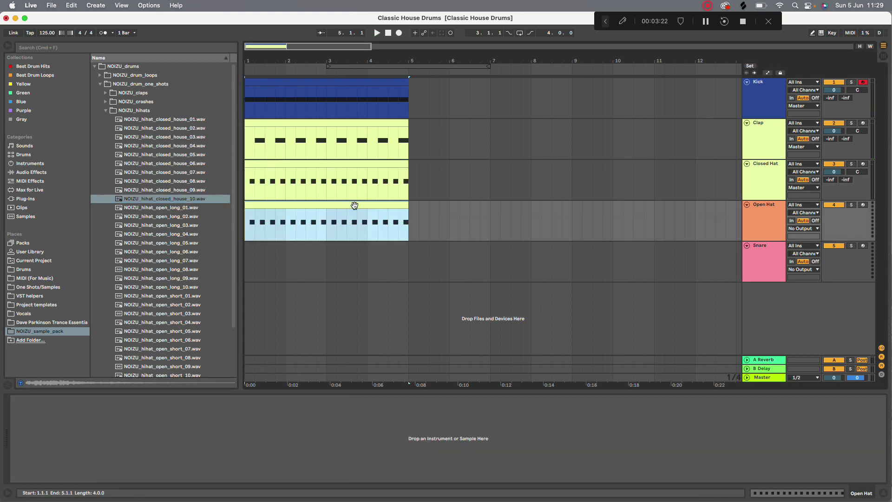
double_click(354, 205)
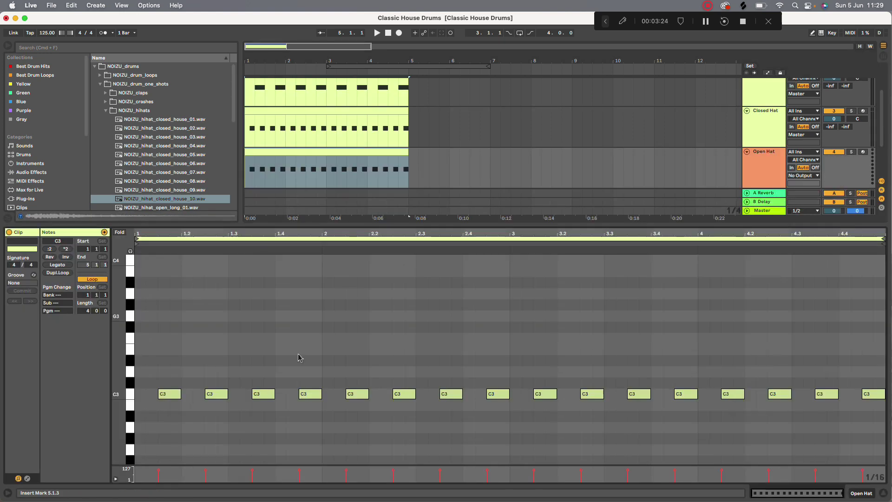
left_click(310, 385)
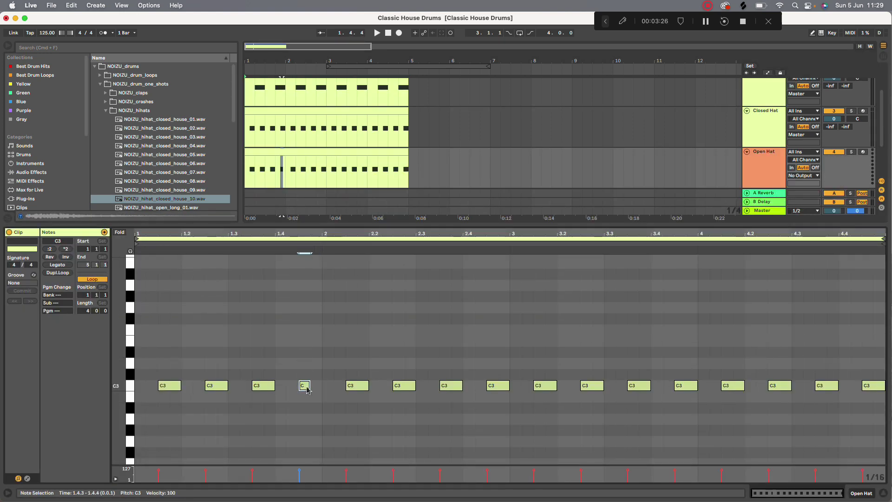
left_click(765, 177)
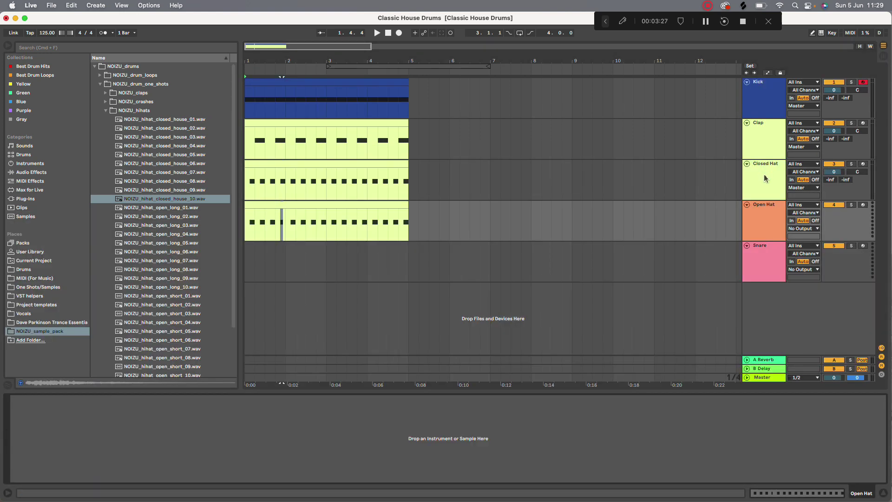
Audition the long and short open hi-hat samples in the NOIZU_hihats folder for the Open Hat track
left_click(187, 234)
left_click(187, 252)
left_click(188, 269)
left_click(202, 314)
scroll(202, 318, "down", 2)
left_click(201, 318)
left_click(200, 337)
left_click(195, 248)
left_click(196, 257)
left_click(196, 232)
left_click(194, 187)
left_click(192, 179)
left_click(193, 204)
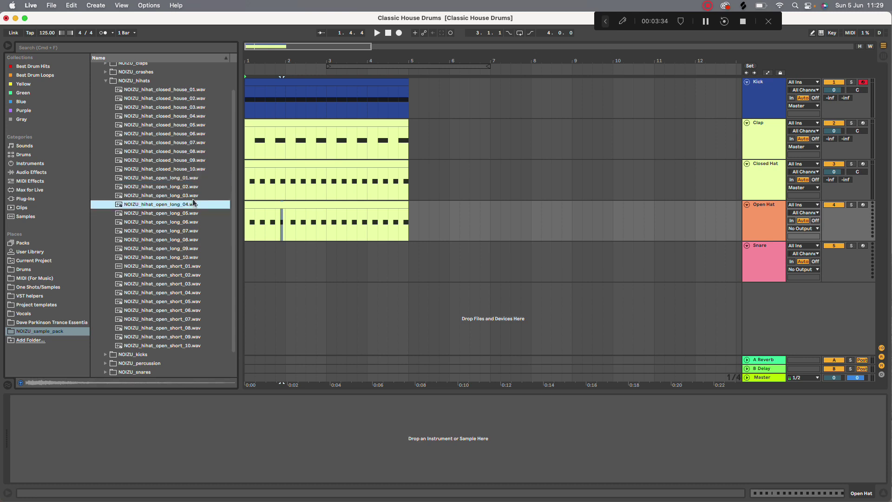
left_click(197, 214)
left_click(195, 222)
left_click(199, 231)
left_click(197, 222)
left_click(198, 239)
left_click(200, 249)
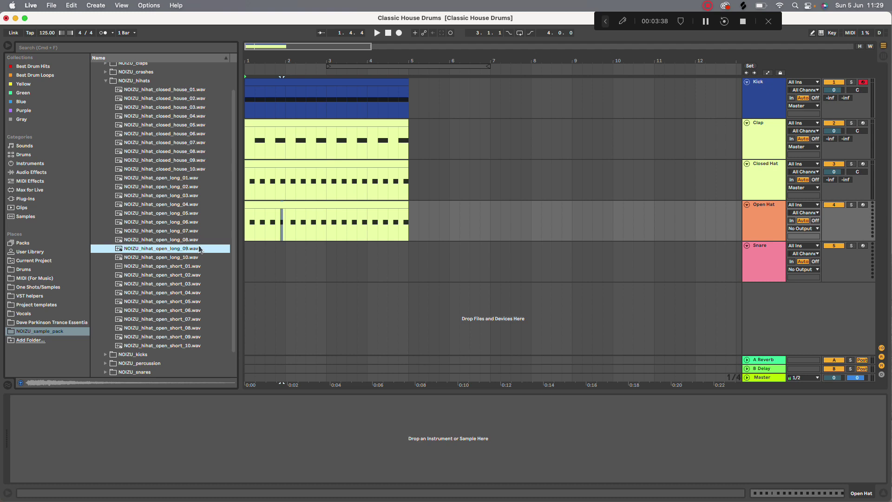
left_click(191, 240)
Load NOIZU_hihat_open_long_08.wav onto the Open Hat track and play it in the pattern, briefly soloed
left_click(780, 211)
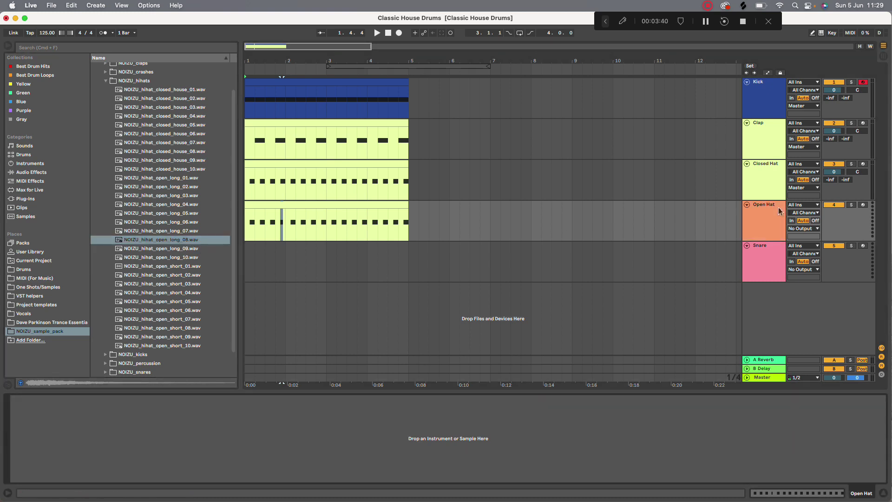
left_click_drag(177, 242, 291, 427)
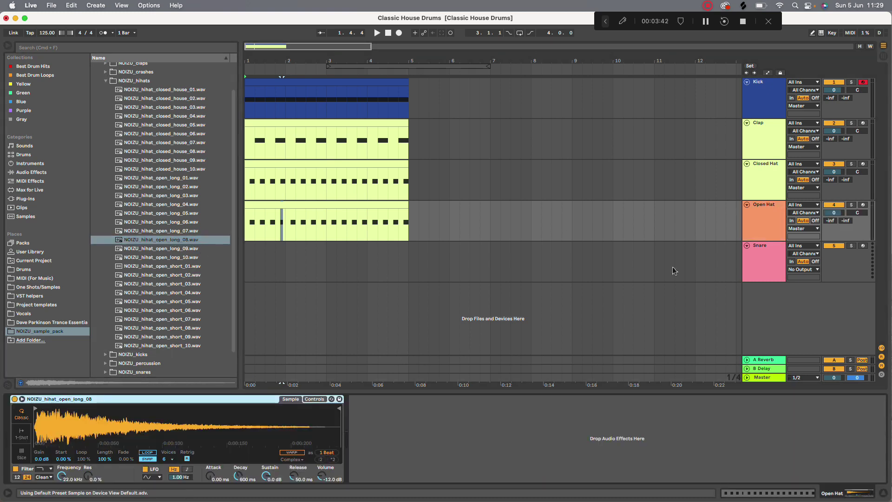
key("space")
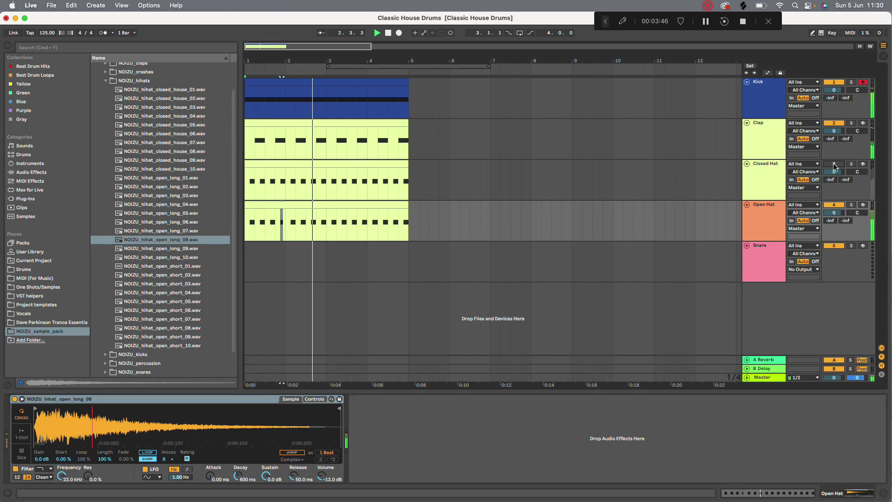
left_click(851, 204)
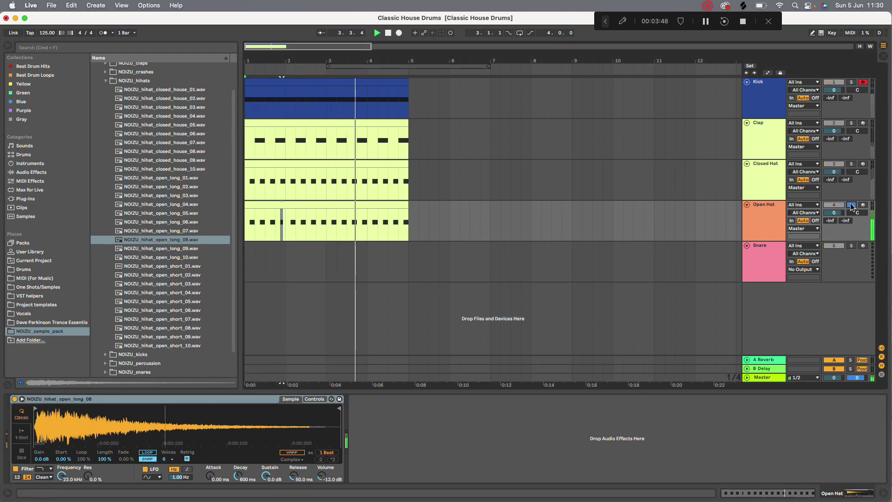
left_click(850, 205)
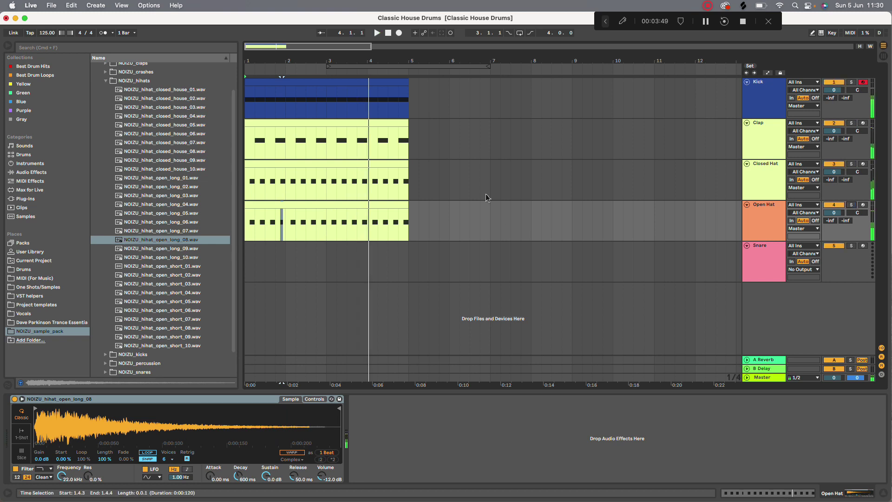
Pan the Closed Hat track to 18L and the Open Hat track to 18R, and play the pattern
left_click(279, 205)
key("space")
left_click_drag(862, 174, 861, 175)
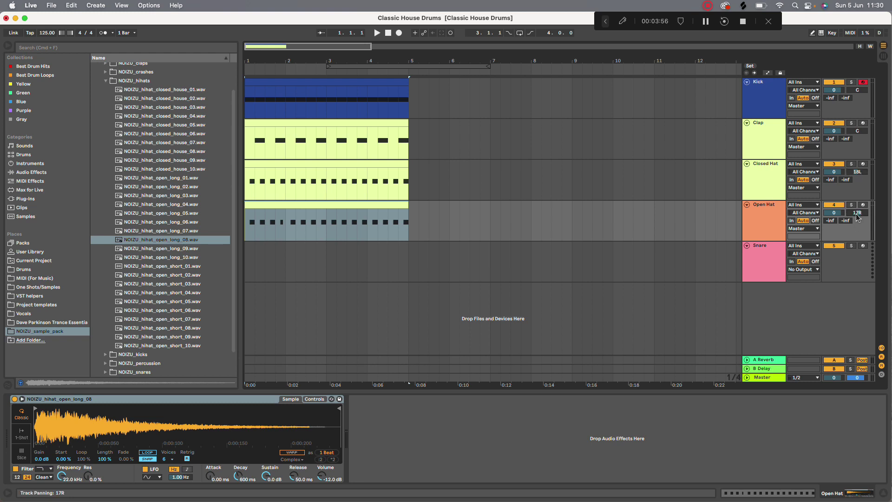
key("space")
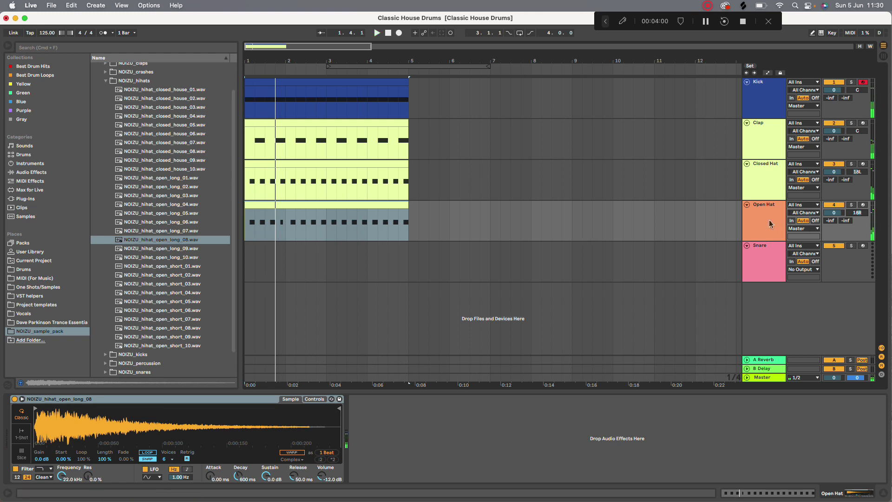
Duplicate the sixteenth C3 note at 1.4.3 of the Open Hat clip to 1.4.4
double_click(360, 205)
left_click(304, 385)
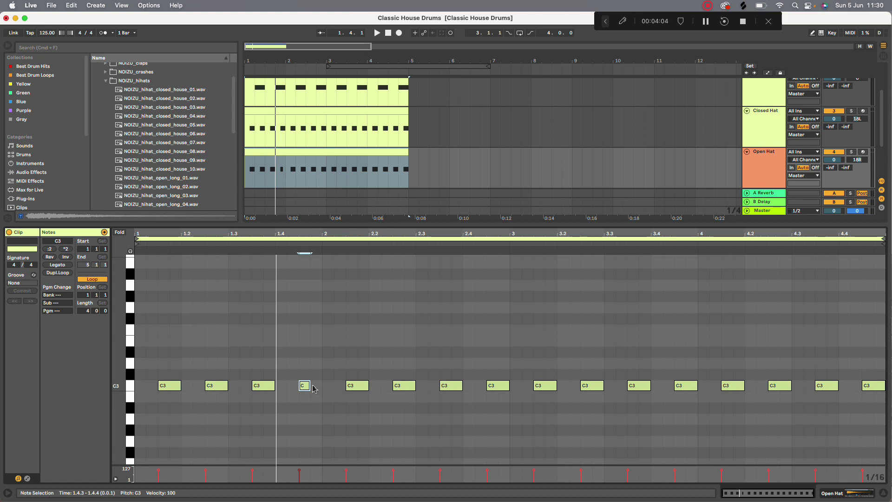
key("super+d")
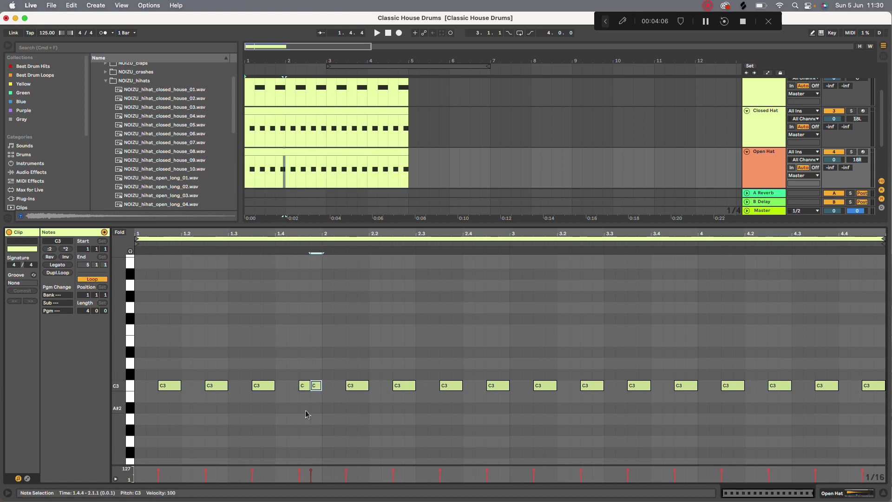
scroll(326, 357, "up", 5)
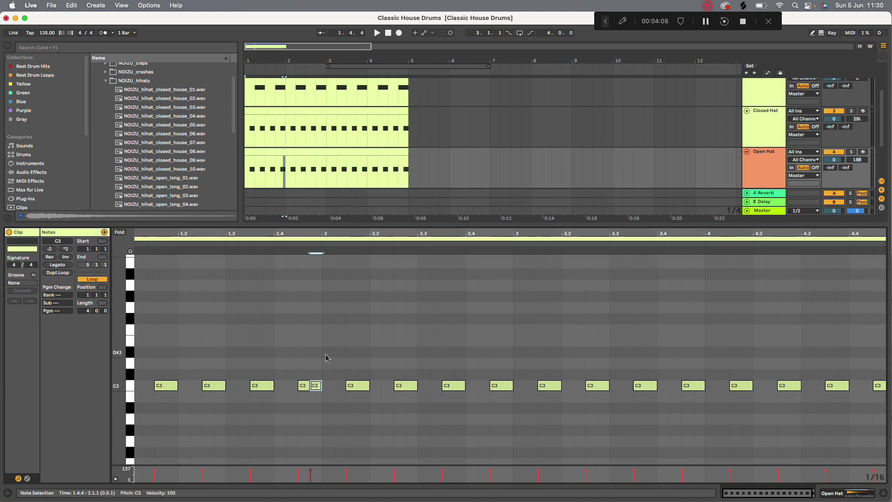
Try a later, shorter C3 note after 1.4.4 in the Open Hat clip, play the pattern, and undo the change
right_click(326, 357)
left_click(303, 388)
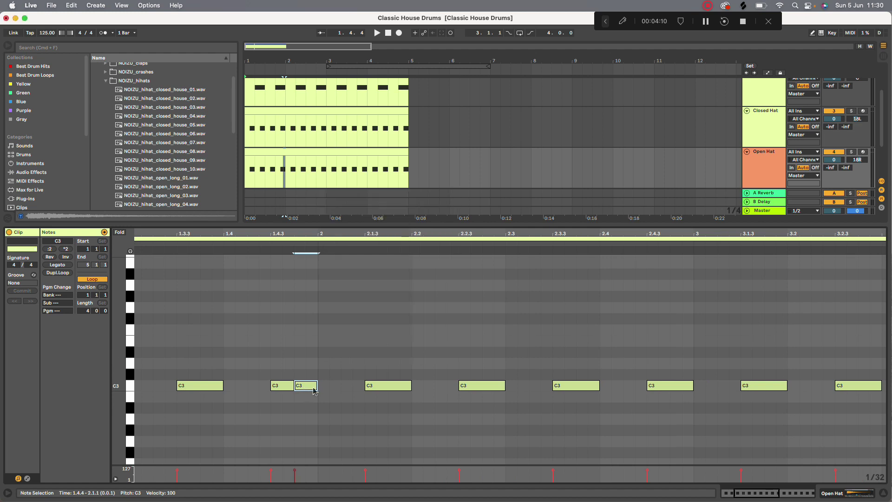
left_click_drag(313, 389, 332, 385)
left_click(330, 387)
left_click(327, 385)
left_click_drag(328, 385, 320, 385)
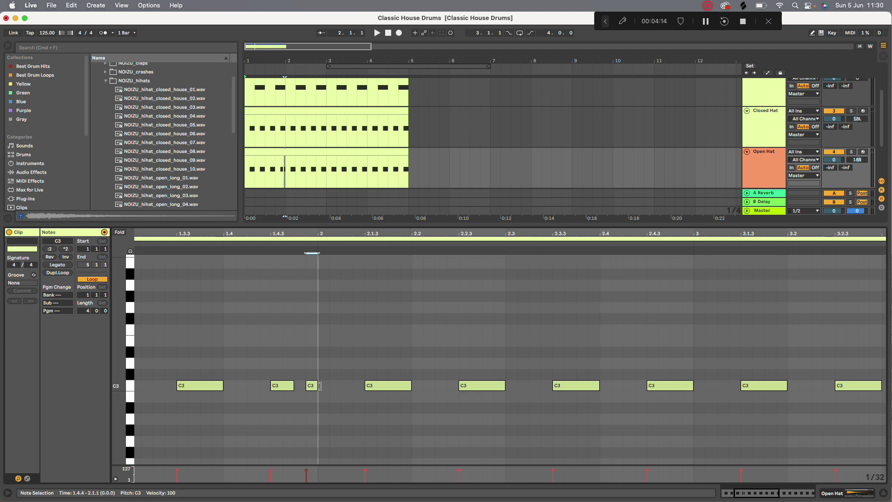
key("space")
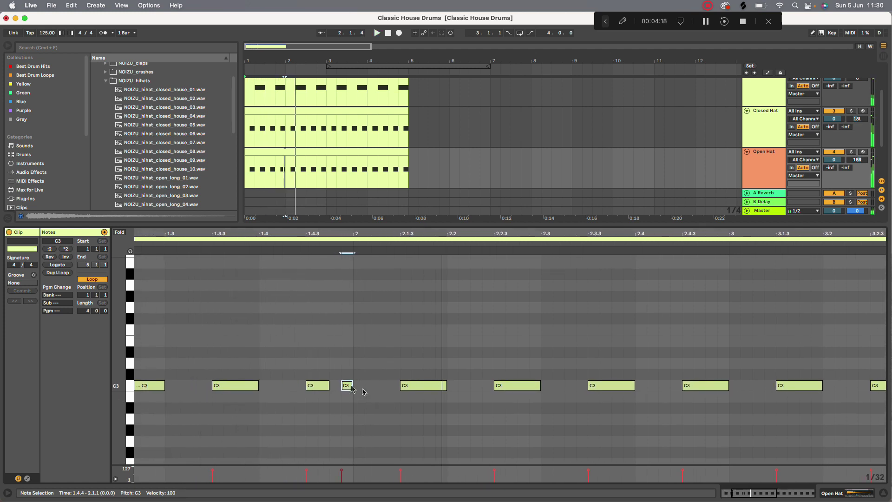
key("space")
left_click_drag(342, 385, 317, 385)
key("space")
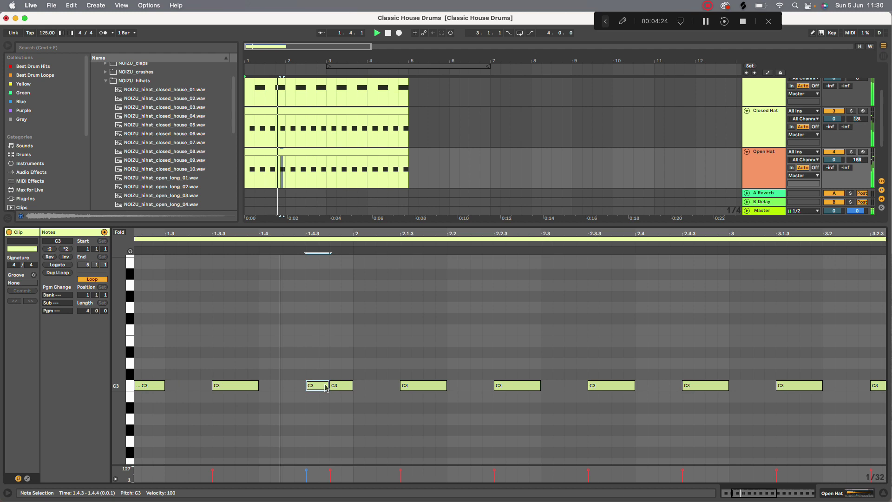
key("space")
key("super+z")
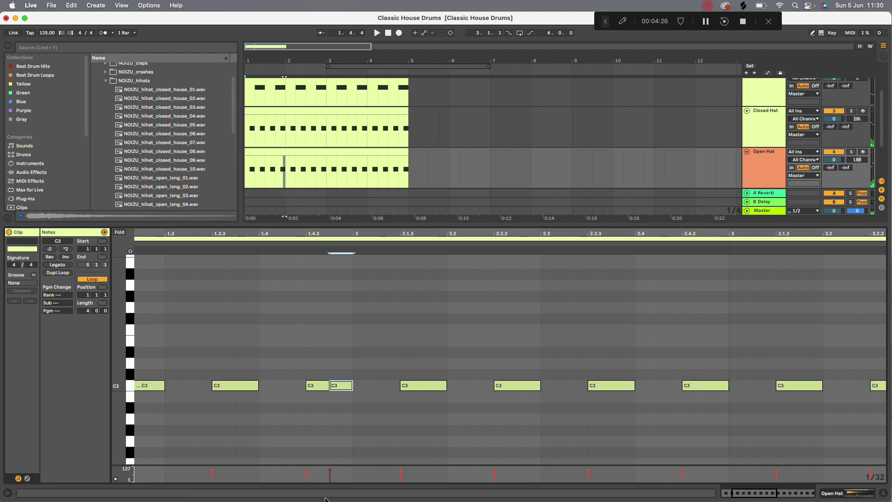
Lower the velocity of the Open Hat note at 1.4.4 to 63, play the pattern, and trim the note's end slightly
mouse_move(328, 473)
key("space")
scroll(374, 404, "left", 2)
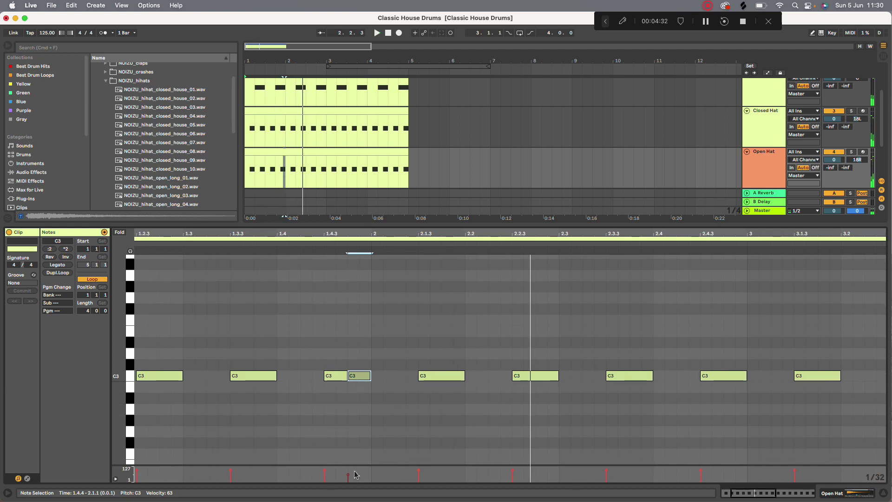
key("space")
left_click_drag(346, 375, 368, 375)
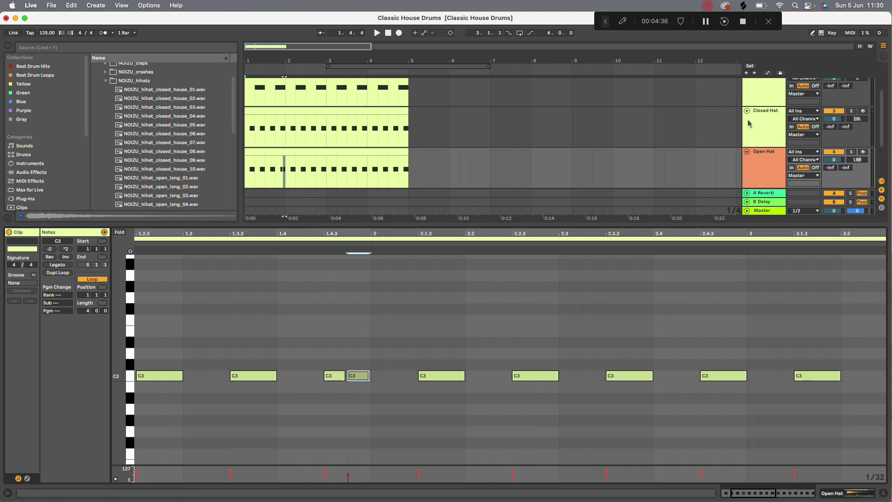
Load NOIZU_hihat_open_long_10.wav onto the Open Hat track and play the pattern
left_click(767, 165)
left_click(171, 257)
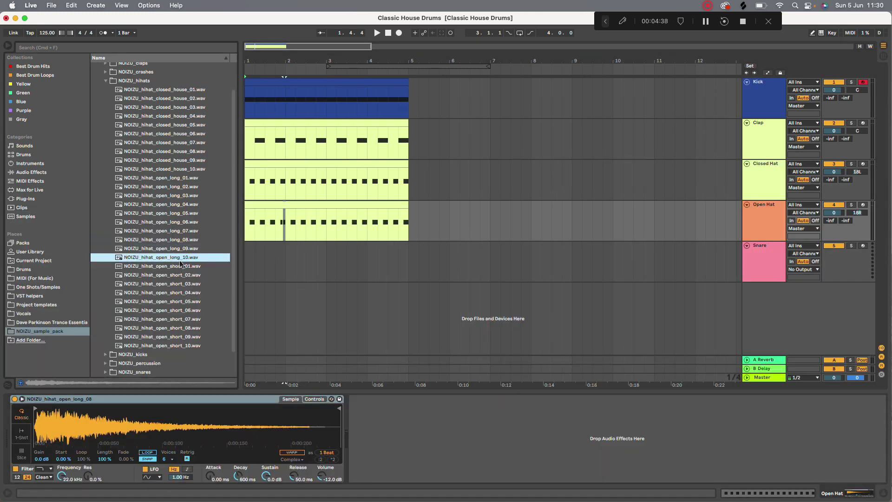
left_click_drag(234, 424, 235, 425)
key("space")
Audition the long open hi-hat samples in the NOIZU_hihats folder from 09 up to 01
left_click(177, 251)
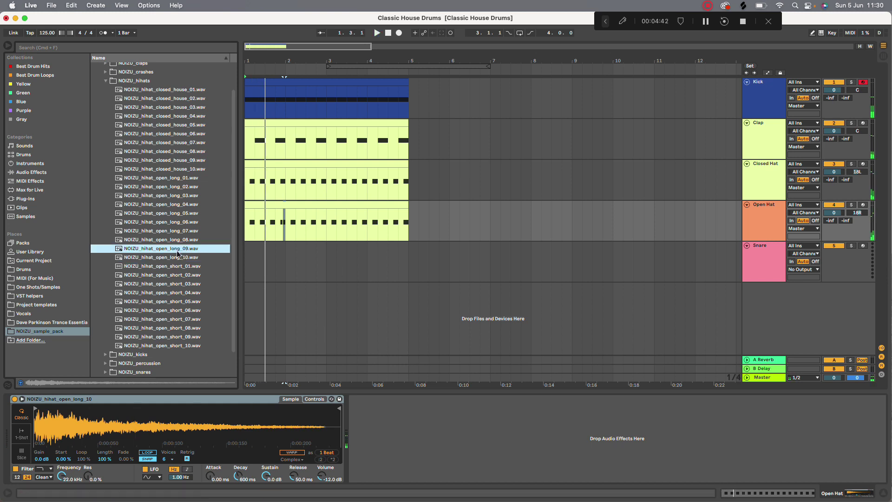
left_click(183, 240)
left_click(187, 231)
left_click(190, 215)
left_click(189, 229)
left_click(188, 212)
left_click(190, 195)
left_click(191, 187)
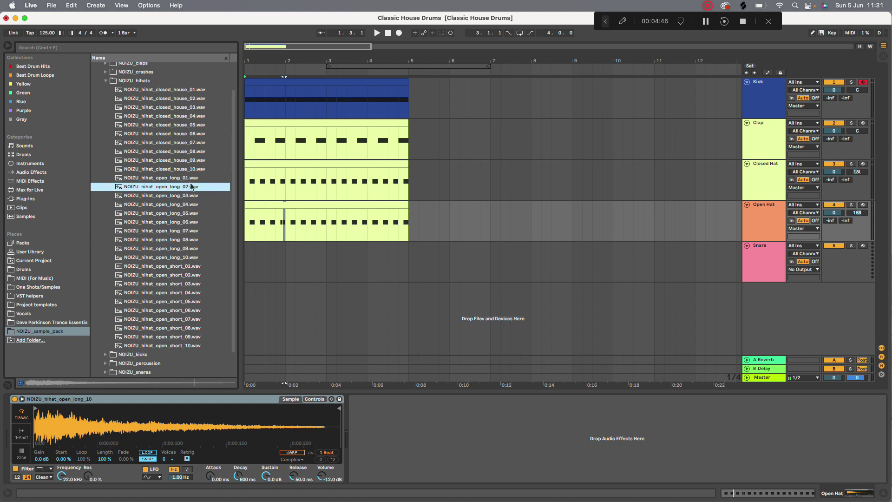
left_click(191, 178)
Load NOIZU_hihat_open_long_02.wav onto the Open Hat track and play it in the pattern
left_click(188, 187)
key("Return")
key("space")
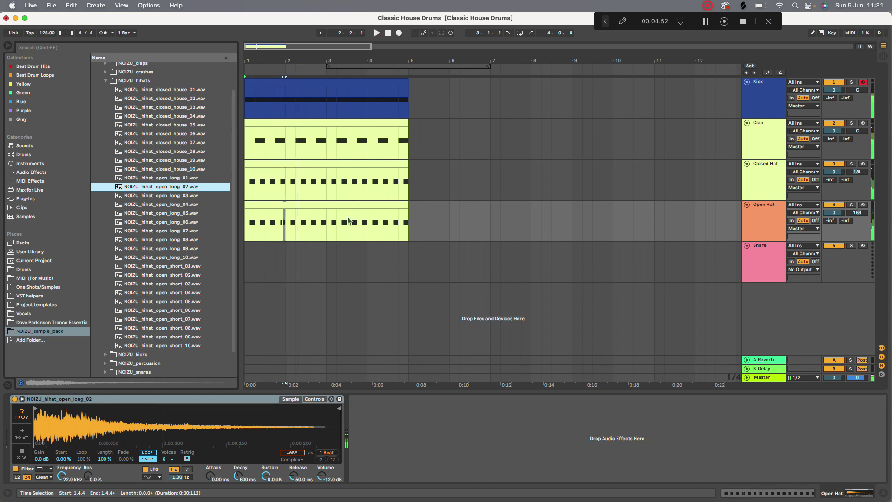
Open the Open Hat clip and extend the C3 note at 1.4.4 back to 2.1.1
double_click(330, 201)
left_click(357, 375)
left_click_drag(368, 376, 370, 375)
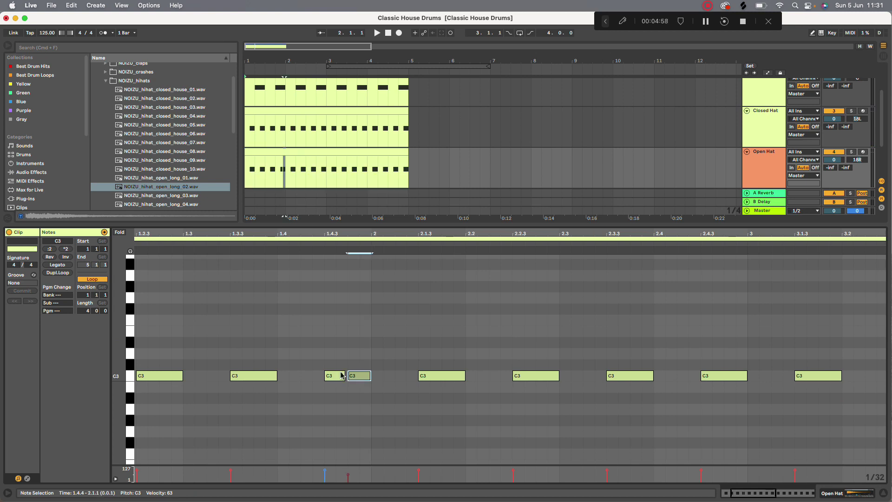
Try shorter C3 notes at 1.4.3 and 1.4.4 in the Open Hat clip, play them, and restore their sixteenth lengths
scroll(340, 377, "up", 2)
left_click_drag(344, 375, 335, 375)
key("space")
left_click_drag(398, 376, 376, 376)
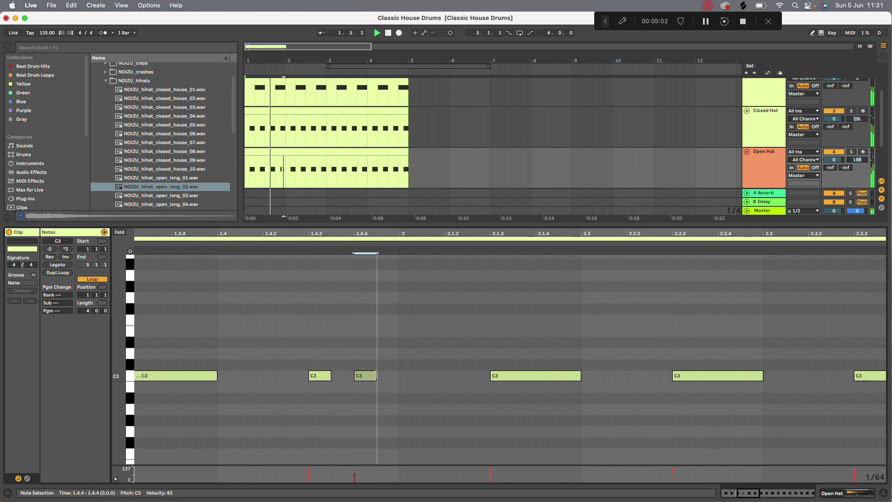
left_click(329, 377)
key("space")
left_click_drag(330, 375, 401, 378)
scroll(402, 379, "down", 5)
key("space")
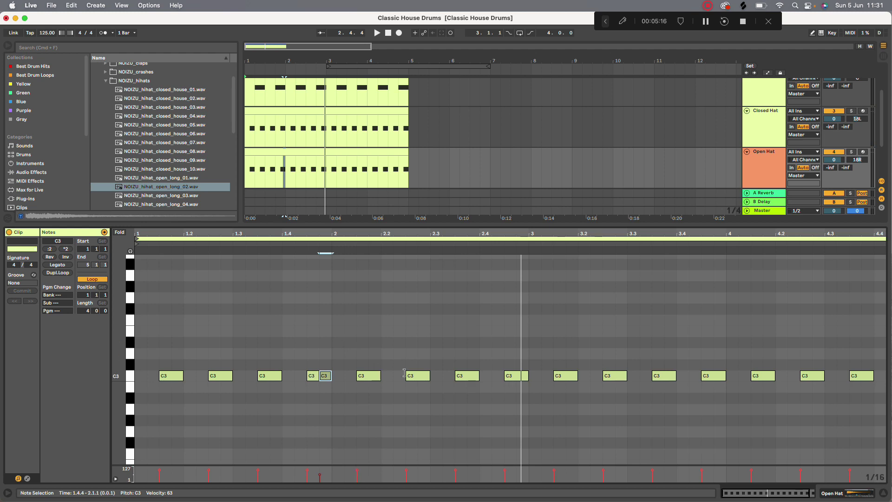
key("space")
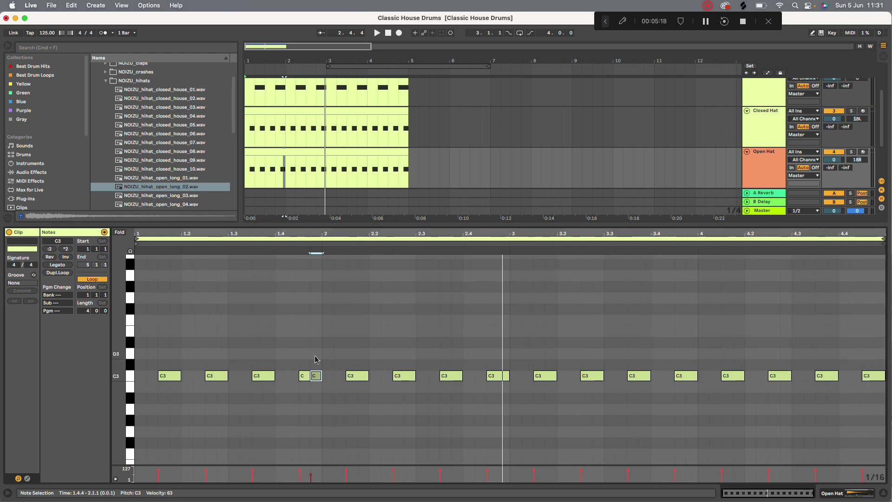
Duplicate the first bar of Open Hat notes across bars 2, 3 and 4 while playing the pattern
left_click_drag(315, 351, 130, 448)
key("super+d")
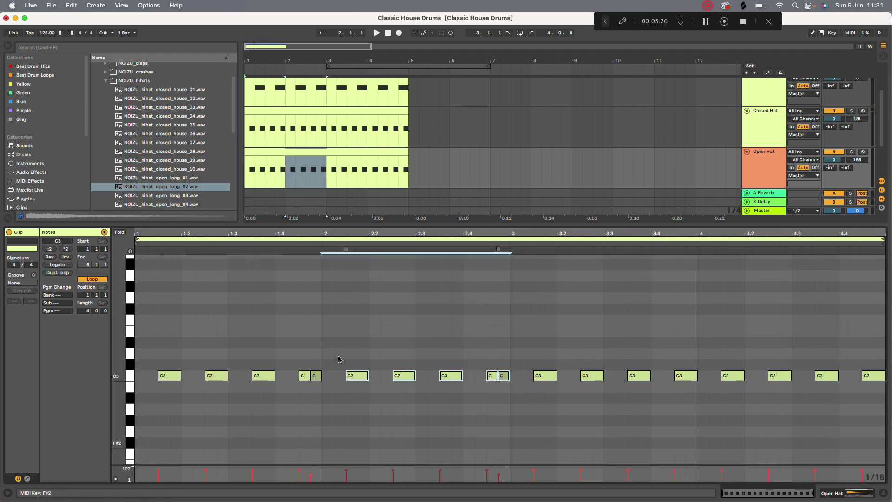
key("space")
key("super+d")
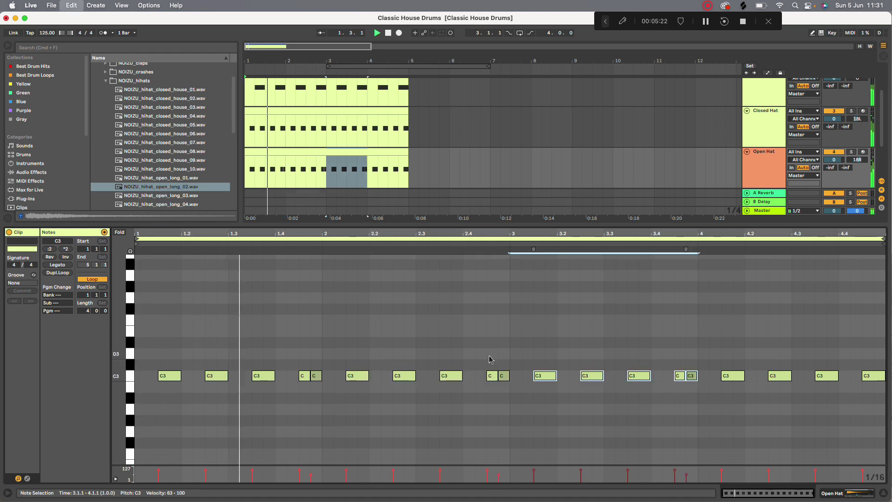
key("super+d")
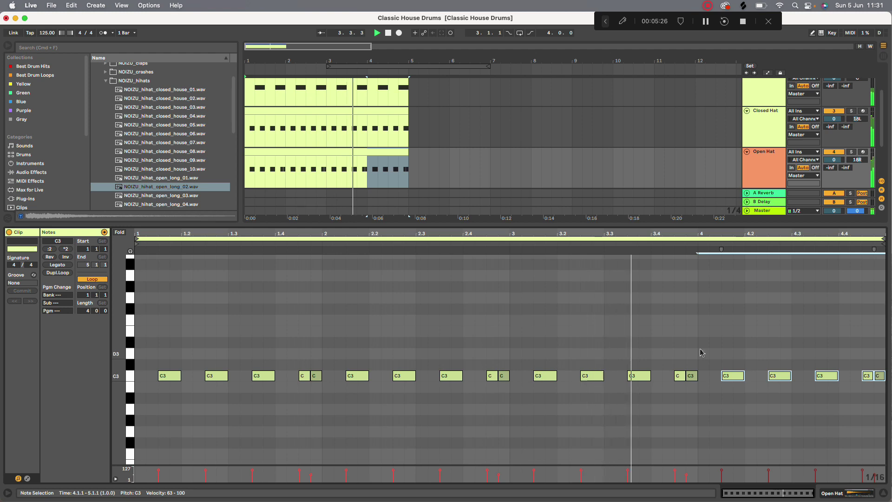
Vary the velocities of the extra Open Hat notes, setting 56 at 1.4.4 and 67 at 2.4.4, and close the clip
double_click(500, 224)
double_click(336, 203)
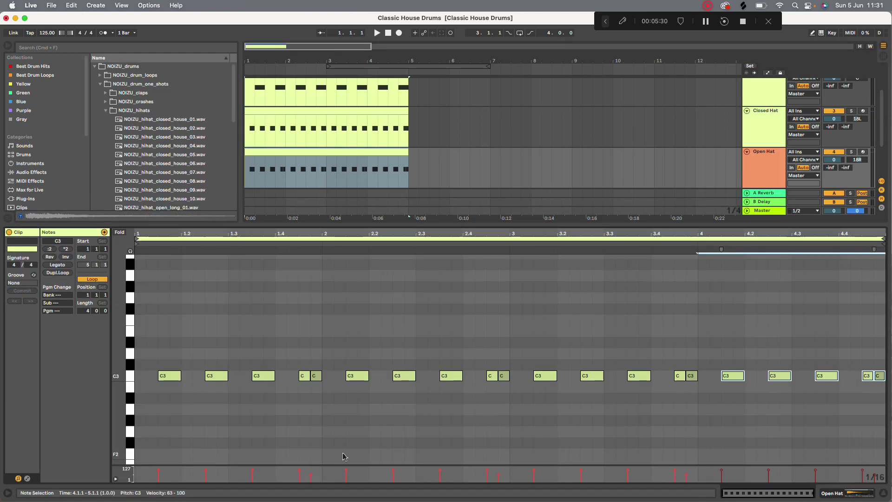
left_click(310, 476)
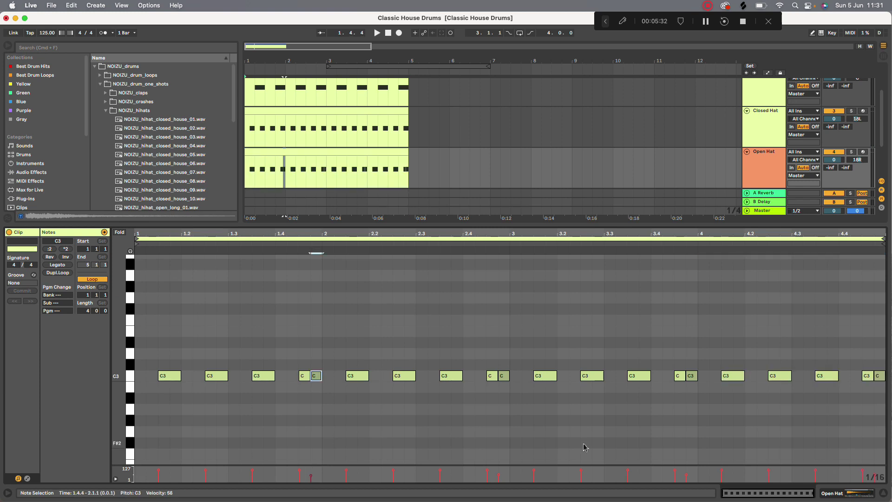
left_click(499, 476)
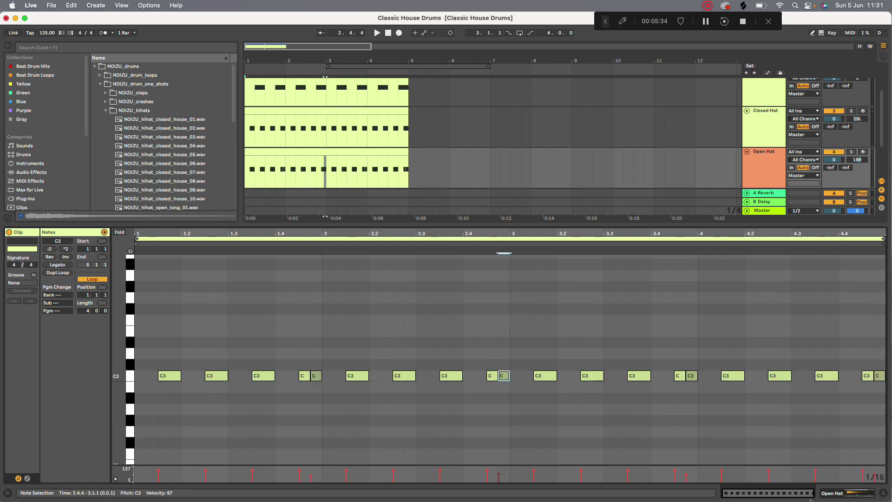
left_click(685, 477)
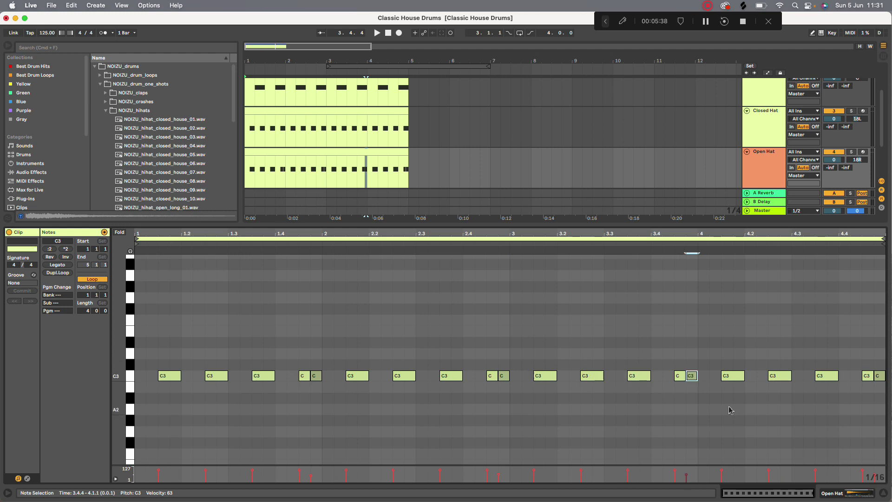
left_click(877, 375)
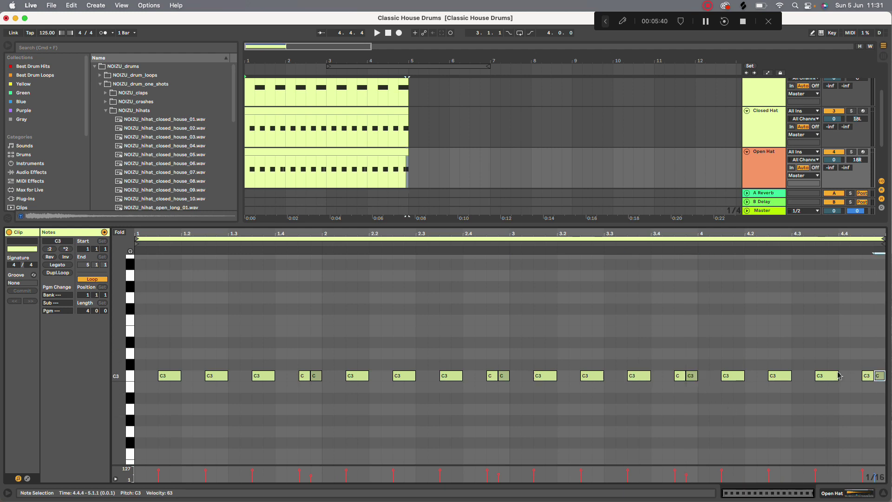
key("super+alt+l")
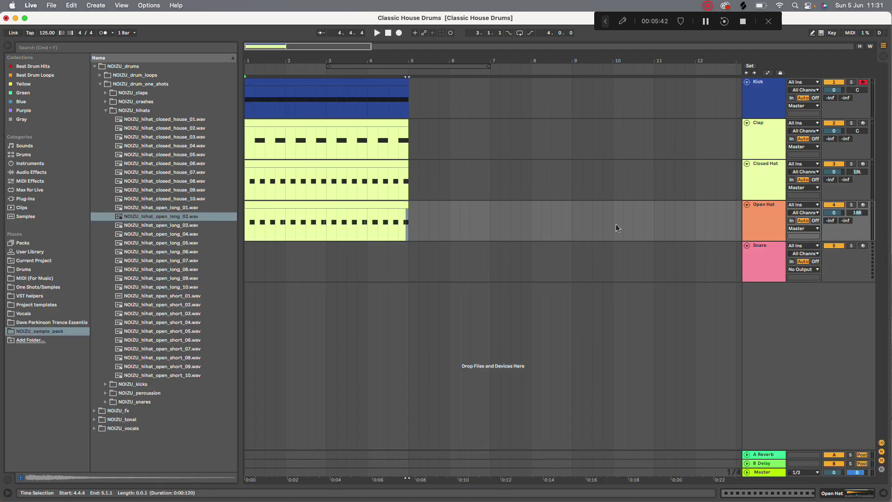
Insert an empty four-bar MIDI clip on the Snare track from 1.1.1 to 5.1.1
double_click(751, 264)
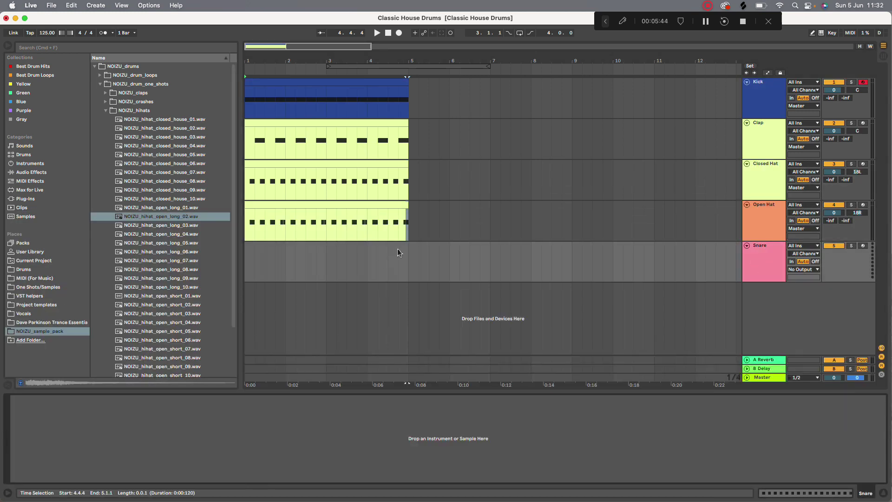
left_click(398, 251)
left_click_drag(409, 259, 235, 261)
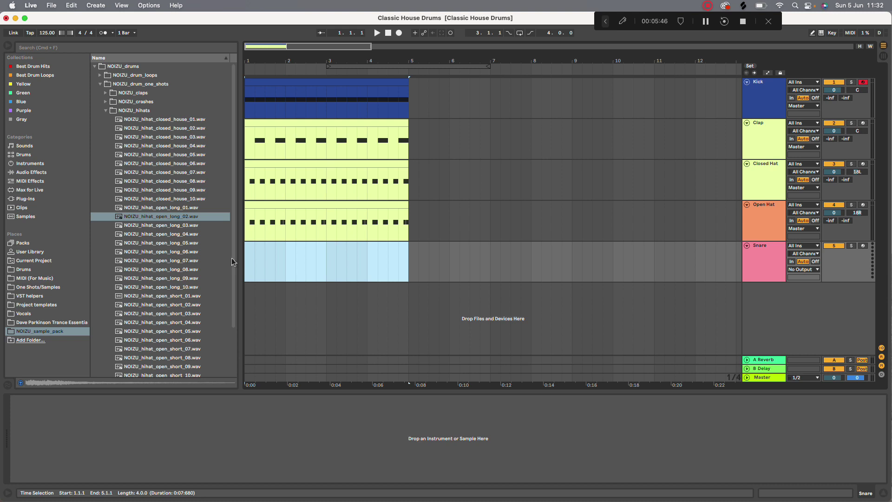
right_click(252, 262)
left_click(293, 329)
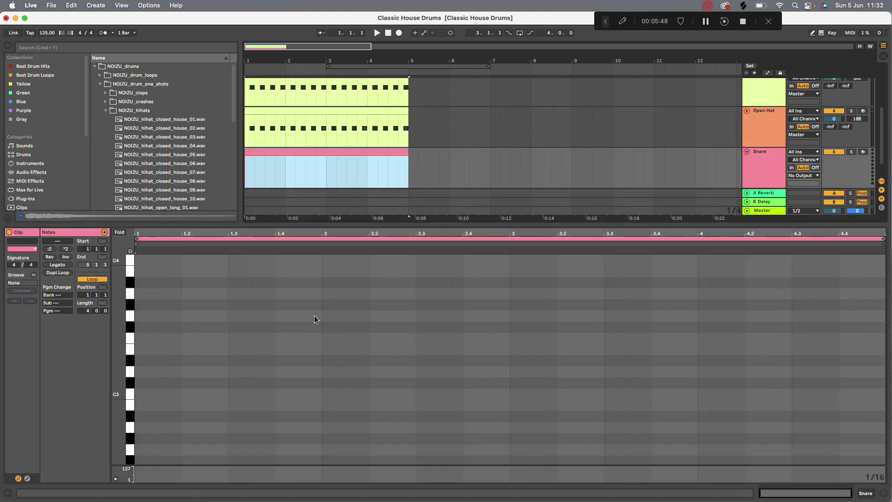
Load NOIZU_snare_01.wav from the NOIZU_snares folder onto the Snare track
left_click(767, 177)
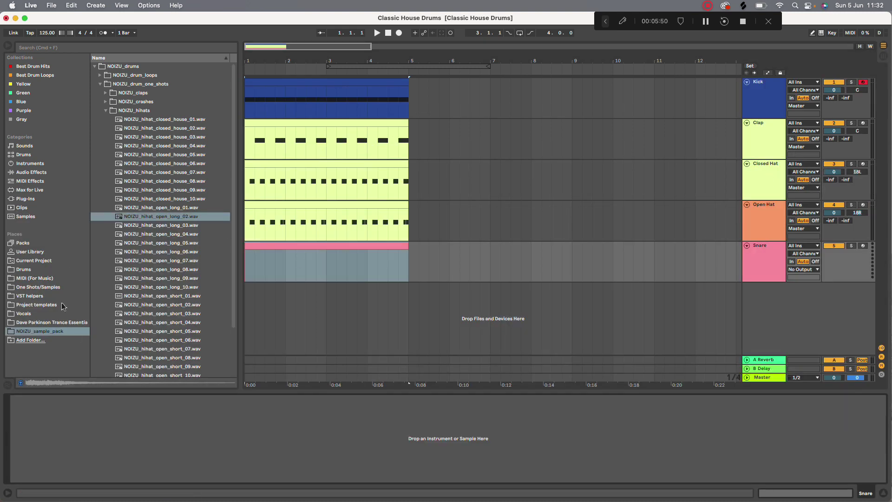
left_click(105, 111)
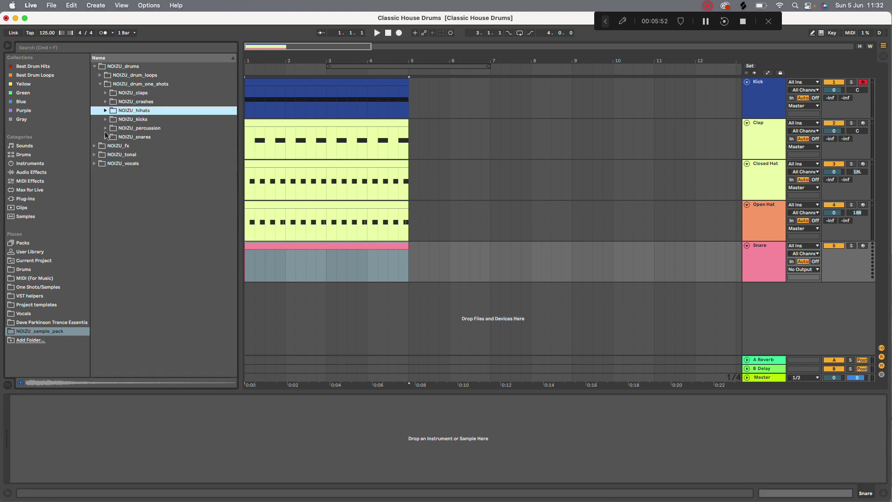
left_click(105, 136)
left_click(150, 146)
left_click_drag(150, 146, 283, 453)
Add a C3 note to the Snare clip, place it at 1.2.3 and extend it to 1.3.1
double_click(343, 247)
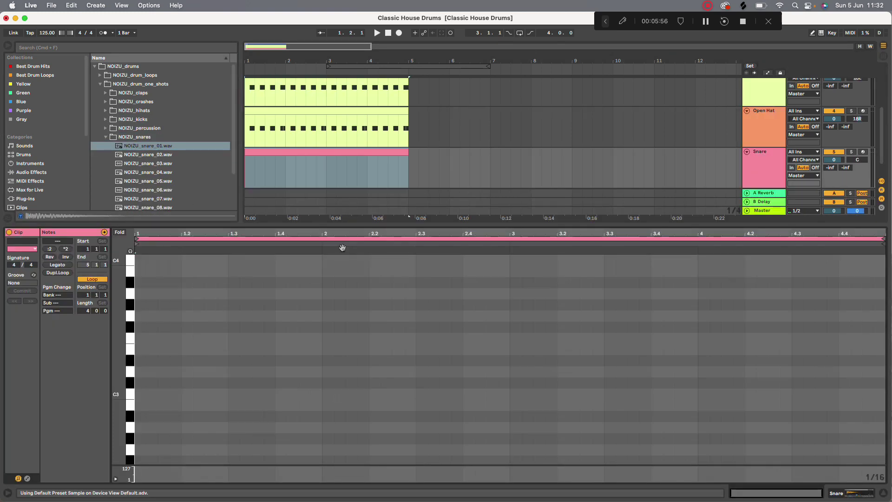
scroll(256, 403, "down", 2)
key("space")
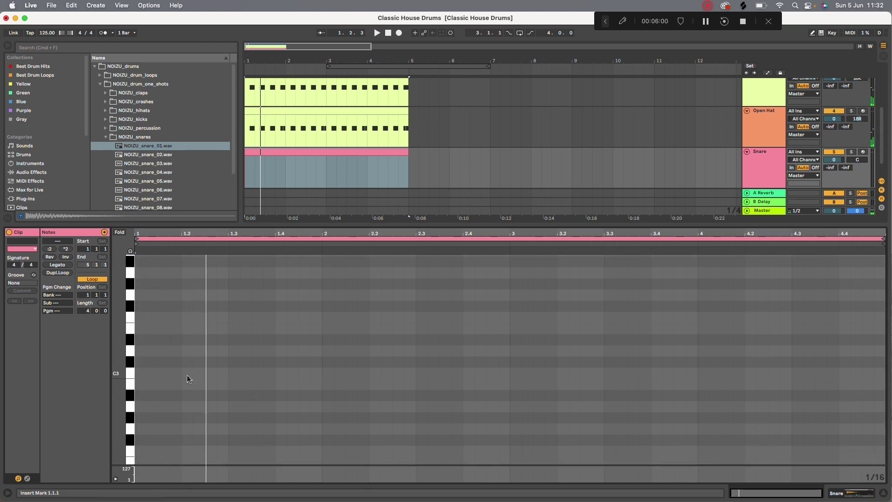
double_click(165, 373)
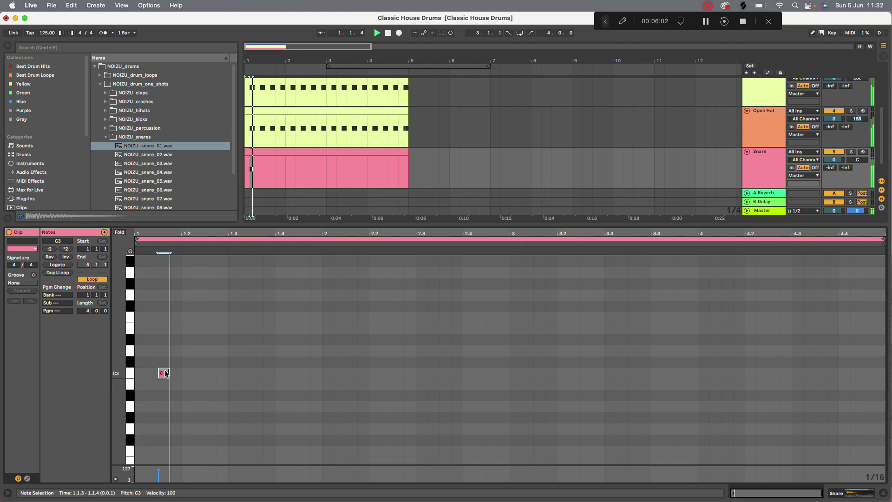
left_click_drag(166, 376, 210, 377)
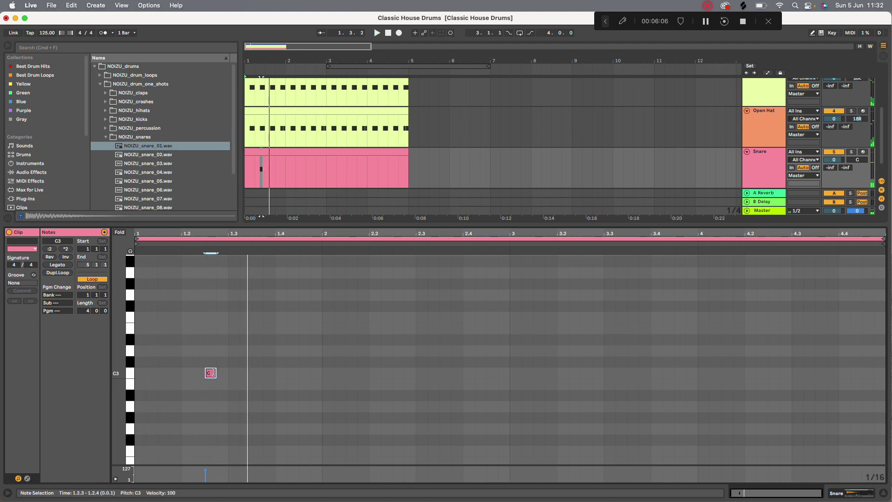
mouse_move(214, 374)
left_mouse_down()
mouse_move(242, 373)
mouse_move(227, 371)
left_mouse_up()
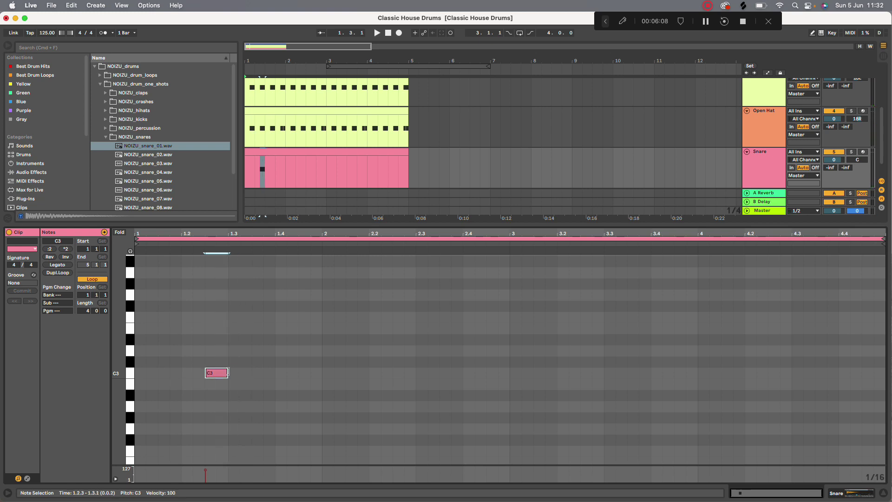
scroll(224, 371, "up", 3)
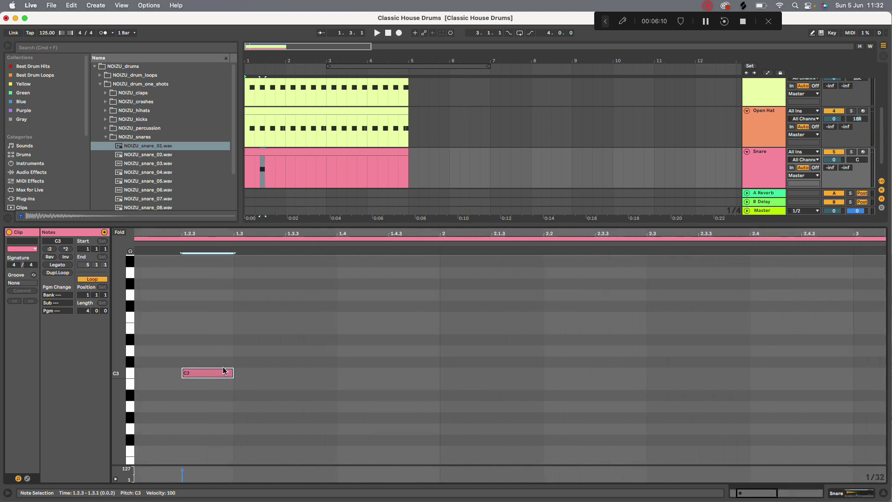
Move the Snare clip's C3 note to 1.1.2 and play the pattern to hear it
scroll(223, 372, "left", 3)
left_click_drag(310, 379, 181, 384)
key("space")
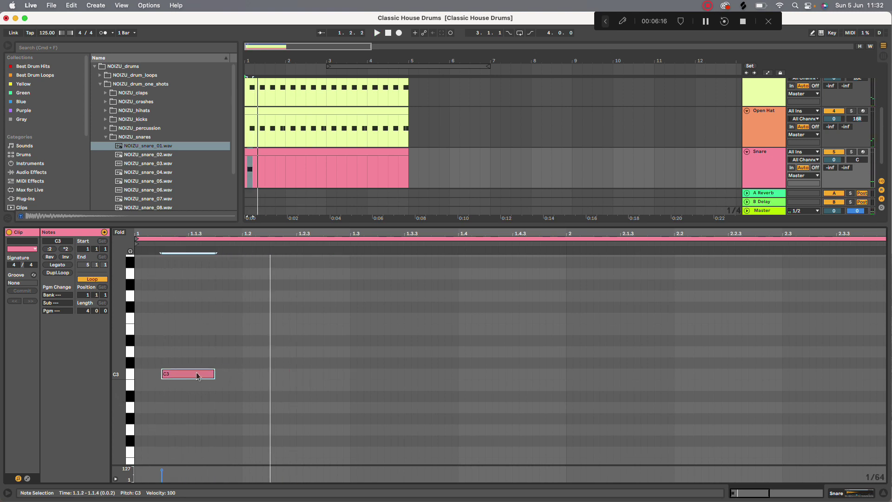
Copy the C3 snare note to 1.2.4, keeping the original at 1.1.2, and play the pattern
left_click_drag(197, 375, 354, 376)
key("Right")
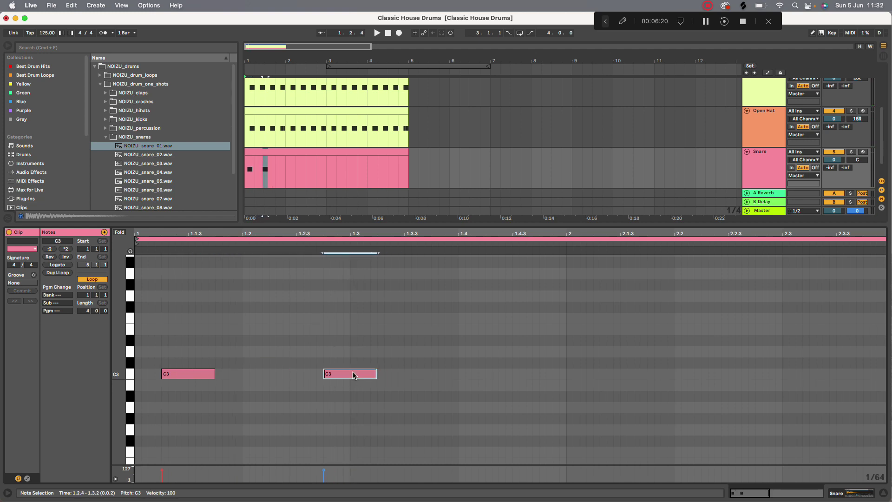
key("space")
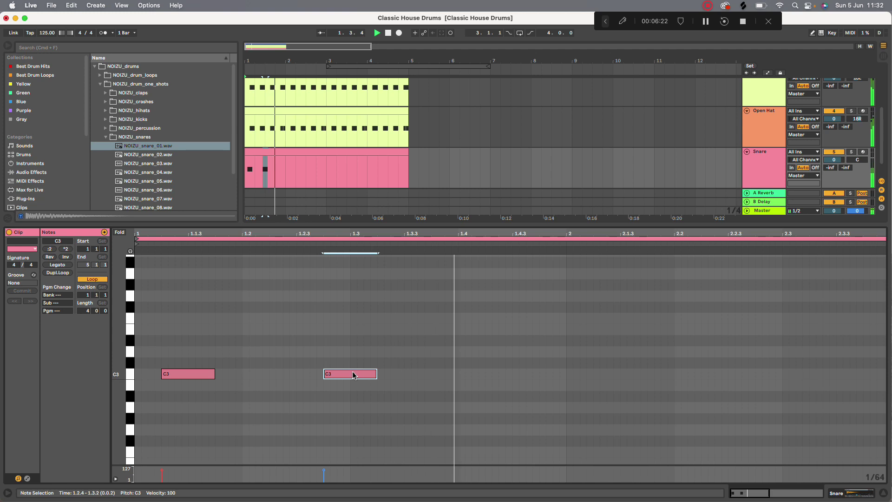
mouse_move(353, 374)
left_mouse_down()
mouse_move(324, 374)
mouse_move(359, 374)
left_mouse_up()
key("space")
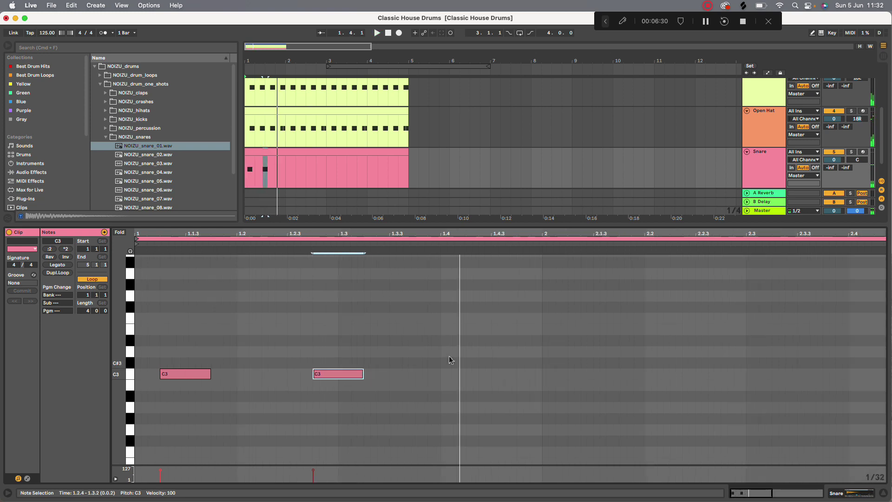
Copy the 1.2.4 snare note into bar 2, place the copy at 2.2.4 and play the pattern
key("minus")
key("minus")
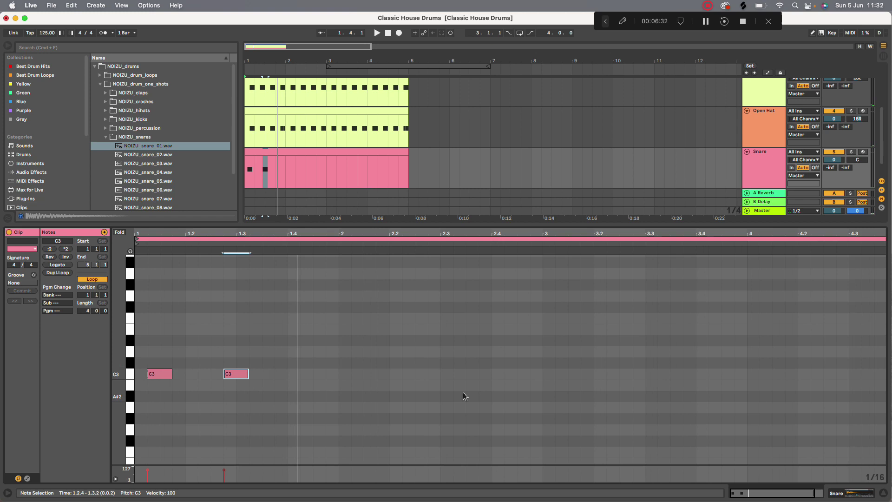
left_click_drag(228, 374, 438, 372)
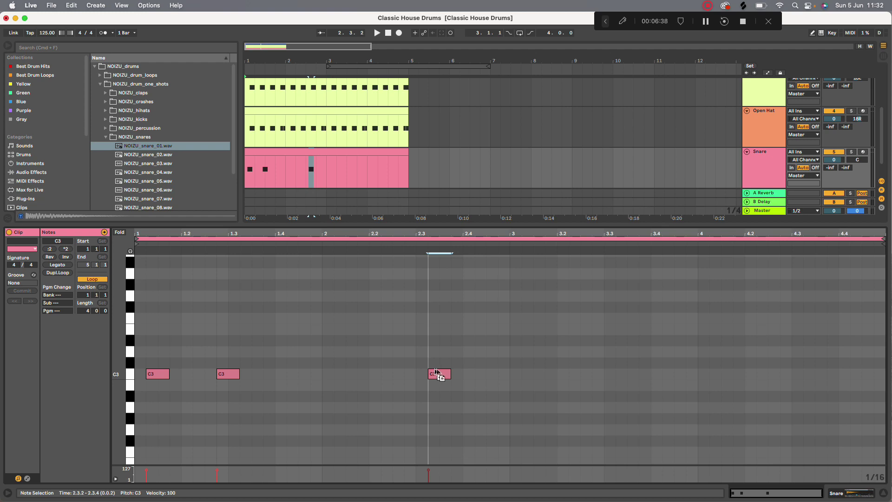
key("plus")
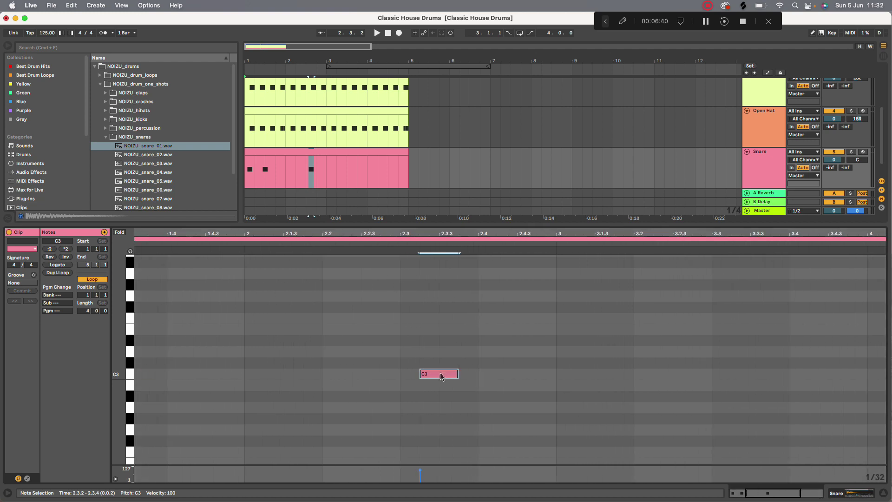
left_click_drag(441, 376, 421, 383)
key("space")
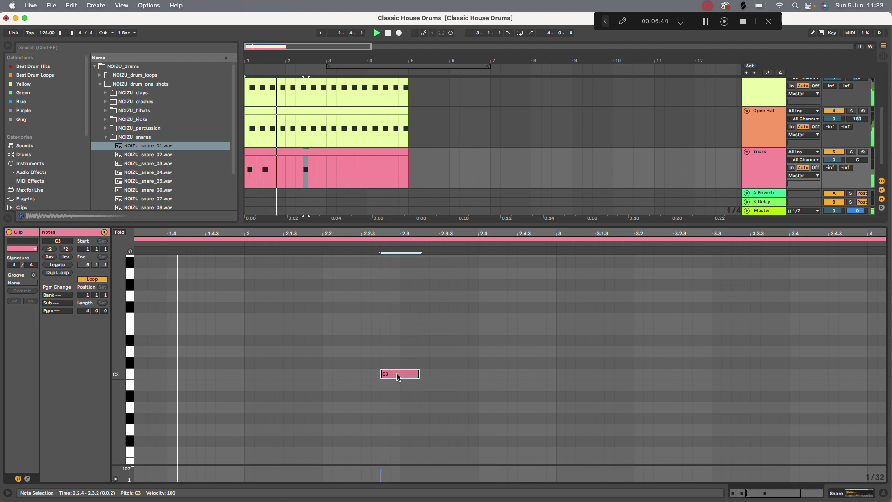
key("space")
Copy the 2.2.4 snare note, try it at 2.3.3, 2.3.4 and 2.4.2 during playback, and settle it at 2.3.2
left_click_drag(397, 376, 453, 370)
key("space")
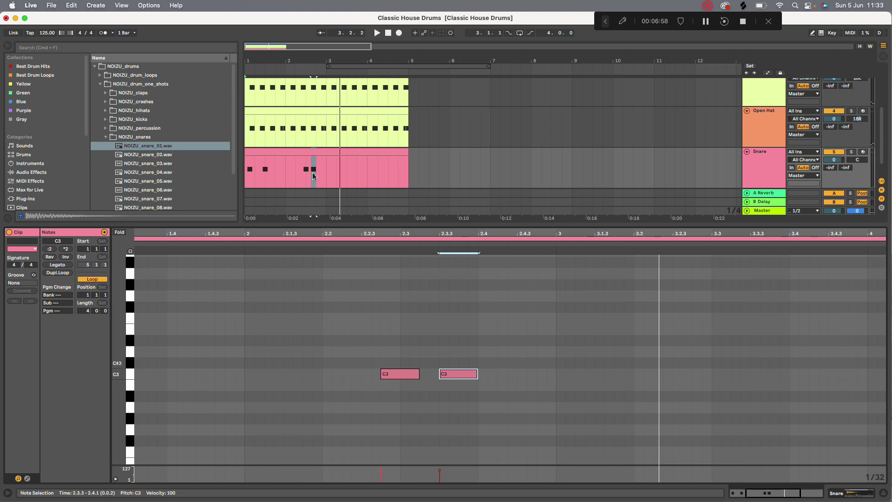
scroll(301, 153, "up", 5)
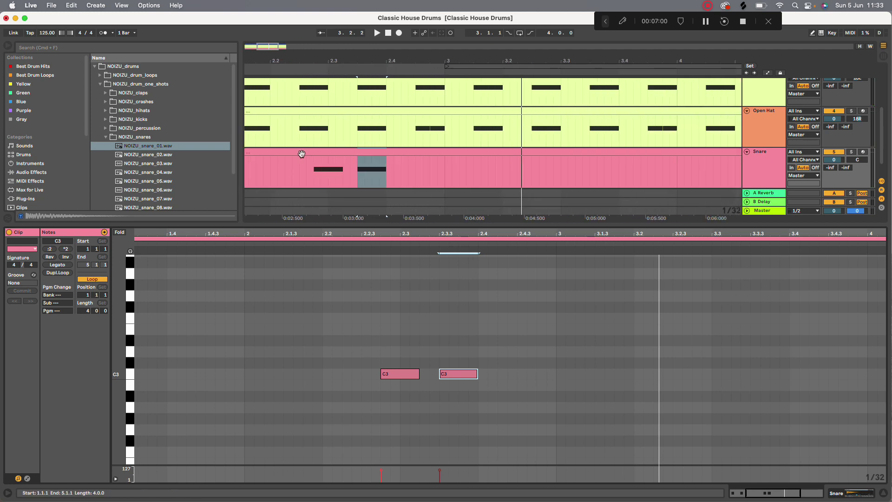
left_click_drag(461, 374, 480, 374)
key("space")
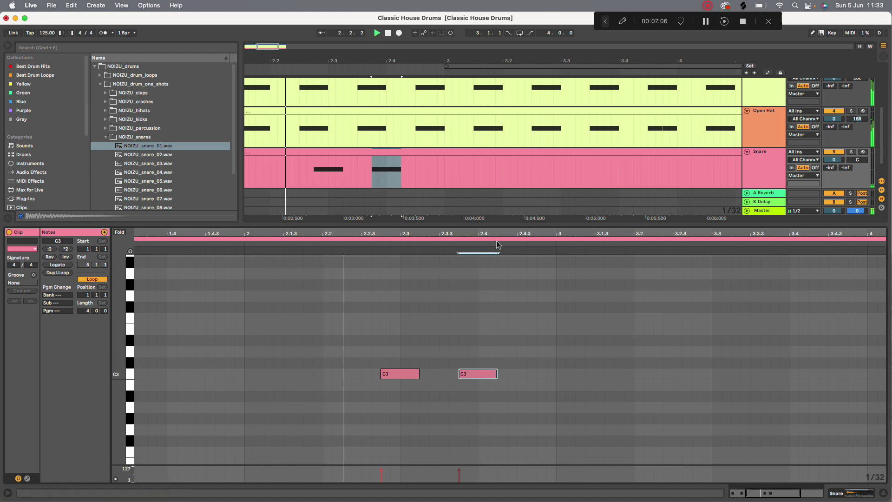
left_click(473, 377)
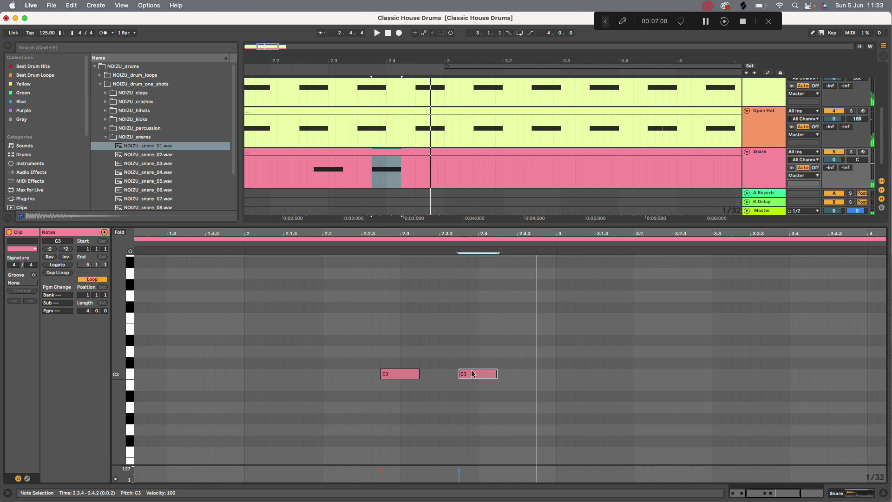
left_click_drag(473, 376, 509, 377)
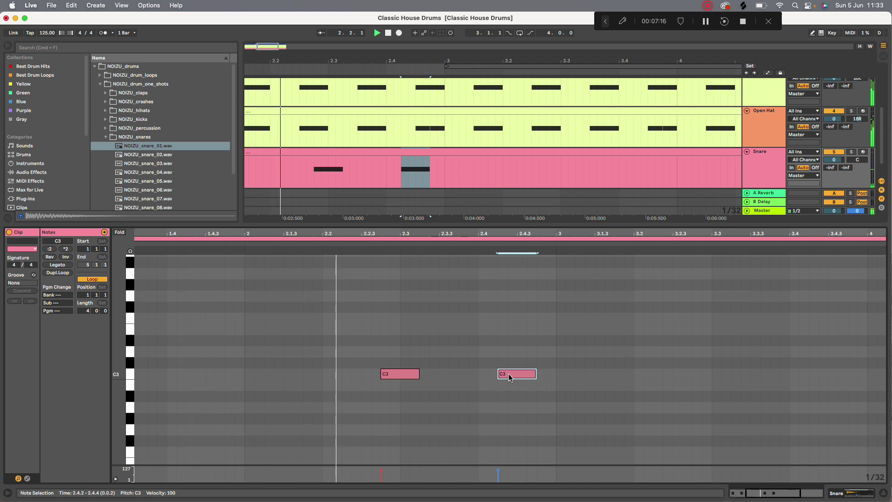
left_click_drag(510, 377, 434, 376)
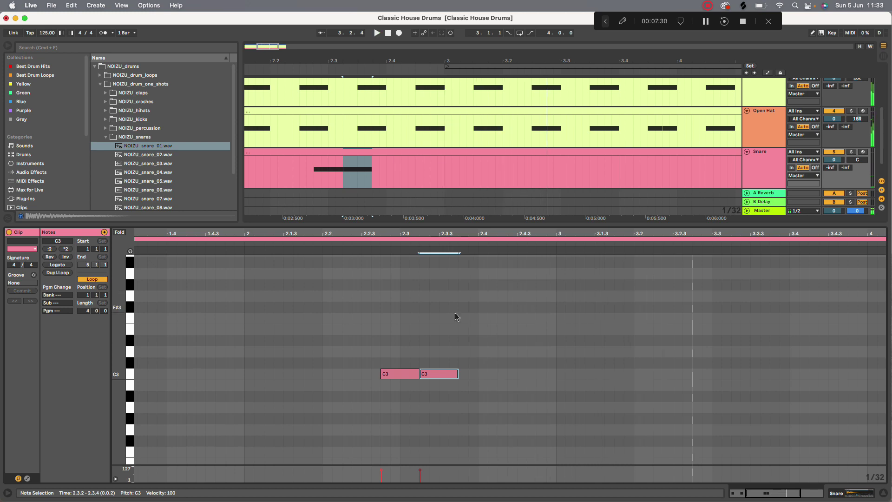
Select the first two bars of the Snare clip and duplicate their notes into bars 3 and 4
scroll(456, 317, "down", 2)
left_click_drag(506, 417, 103, 325)
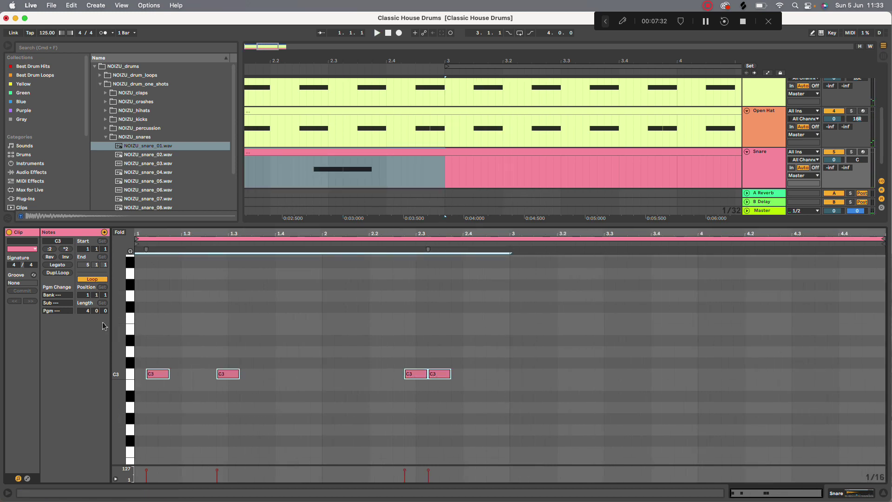
key("ctrl+d")
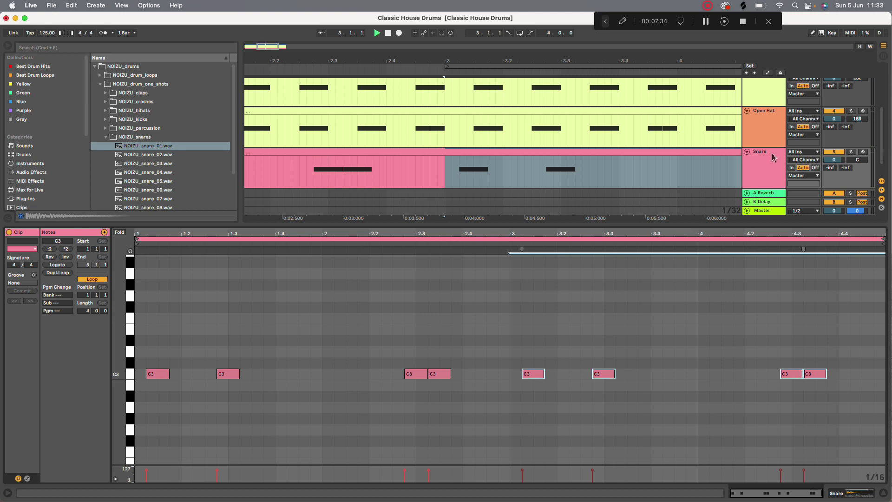
Hide the clip editor, fit the arrangement to view and play the full drum pattern from the start
left_click_drag(662, 224, 660, 464)
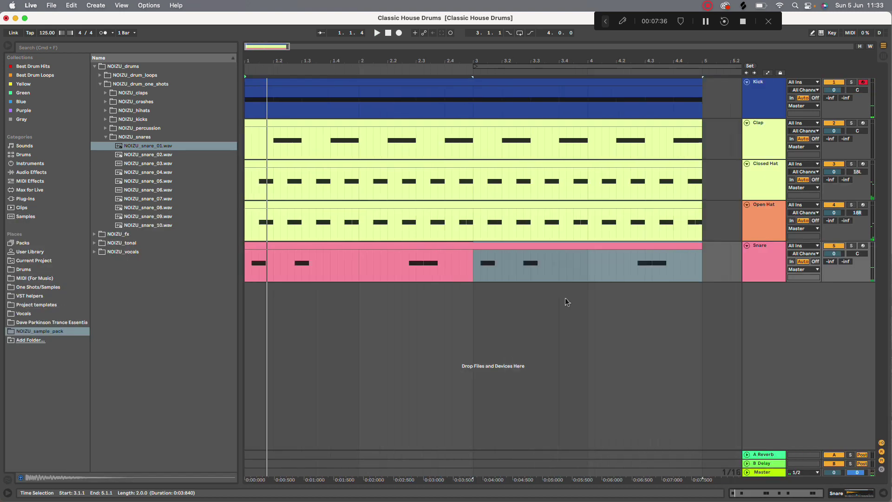
key("w")
left_click(377, 33)
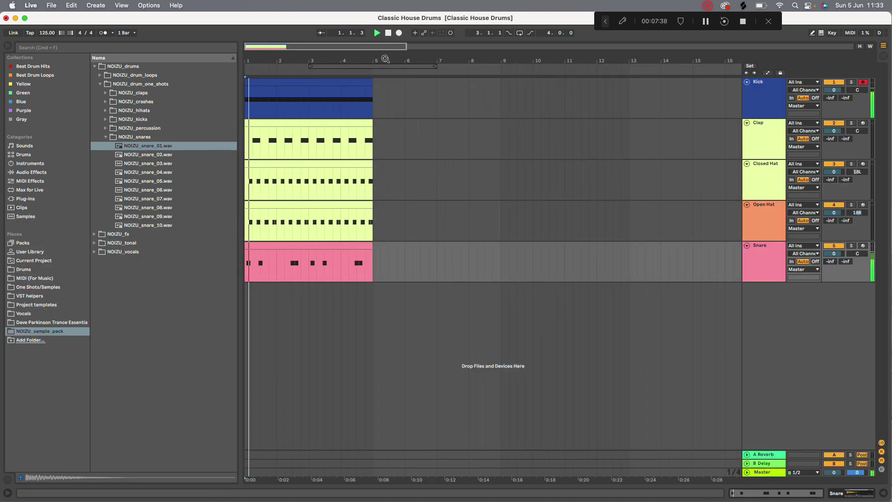
scroll(325, 260, "up", 3)
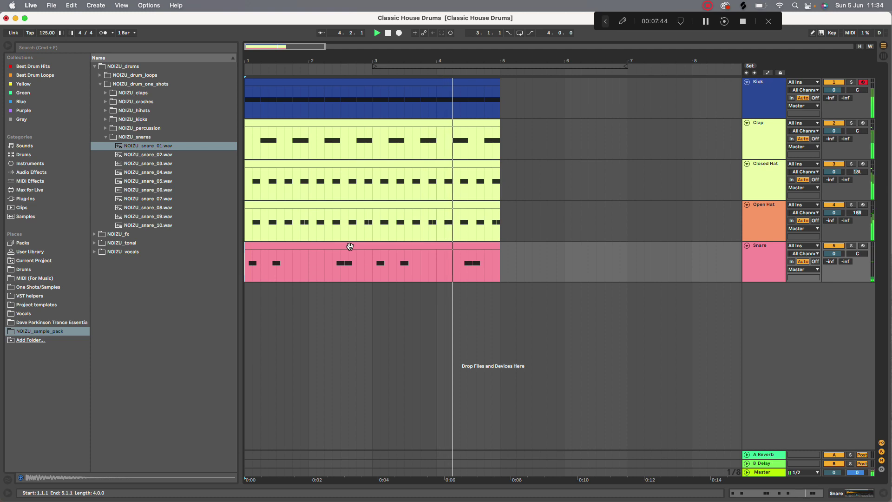
Open the Snare clip and bring up the Core Library's Swing and Groove folder from the clip's groove hot-swap
double_click(350, 247)
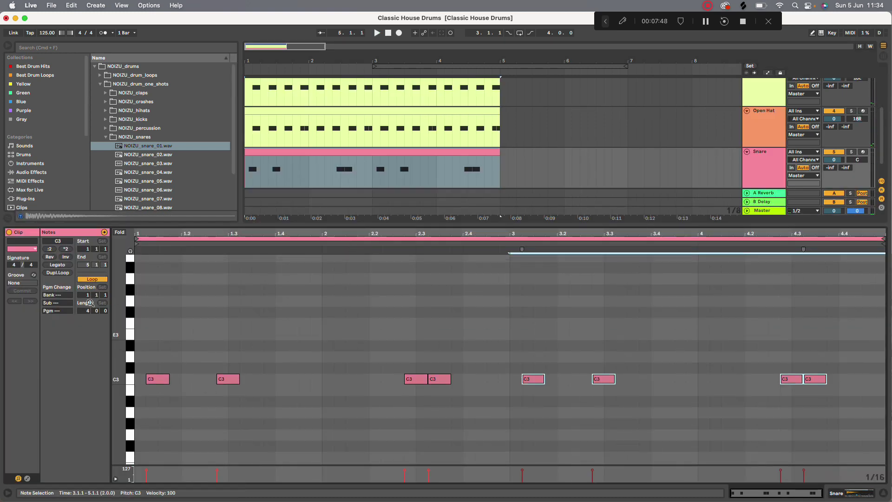
left_click(33, 277)
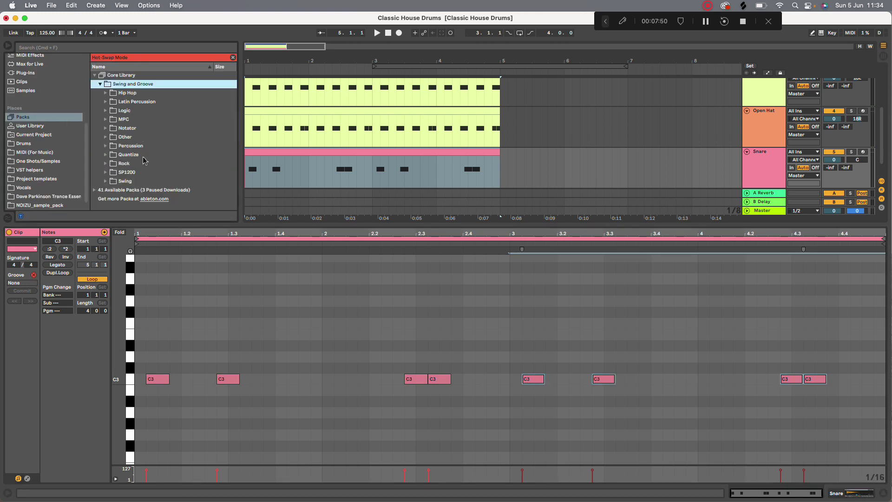
left_click(34, 276)
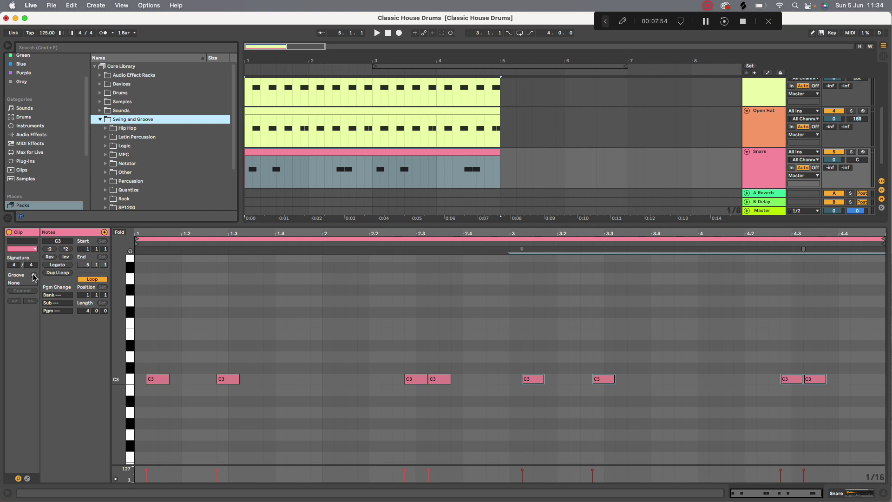
left_click(764, 169)
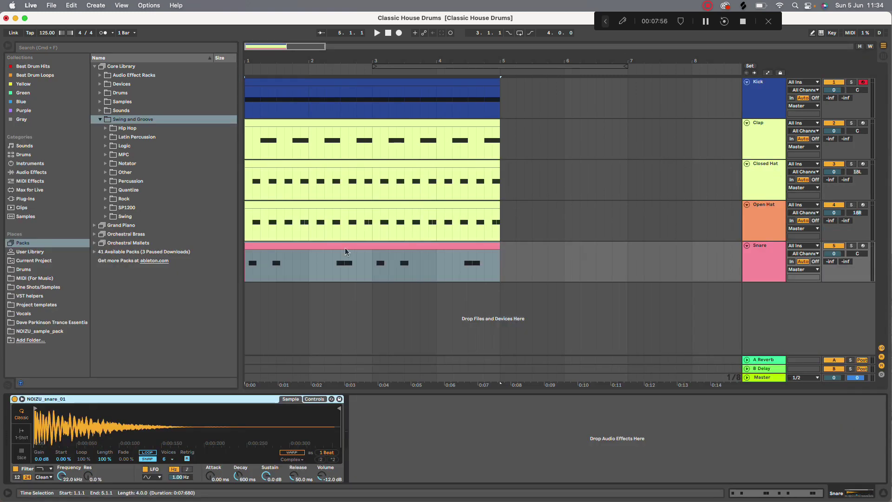
left_click(342, 248)
double_click(339, 247)
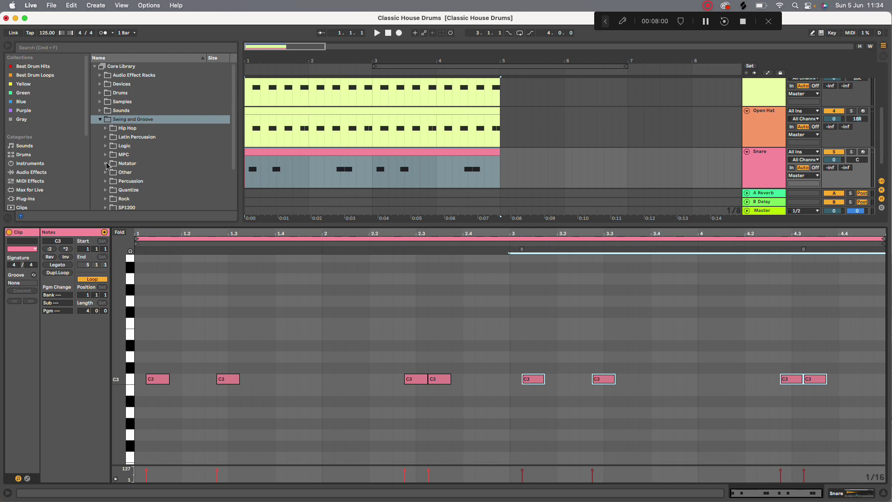
Expand the MPC folder inside Swing and Groove to list its groove files
left_click(105, 154)
left_click(105, 154)
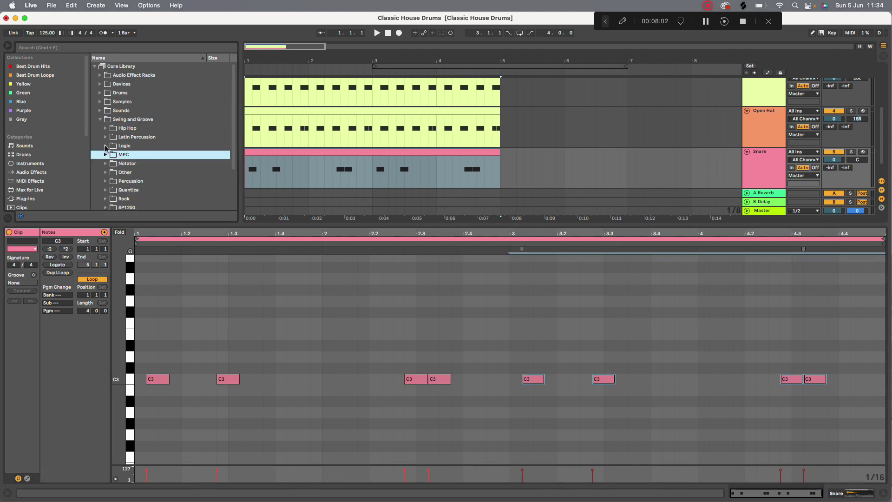
left_click(105, 146)
left_click(106, 145)
left_click(106, 154)
scroll(122, 180, "down", 2)
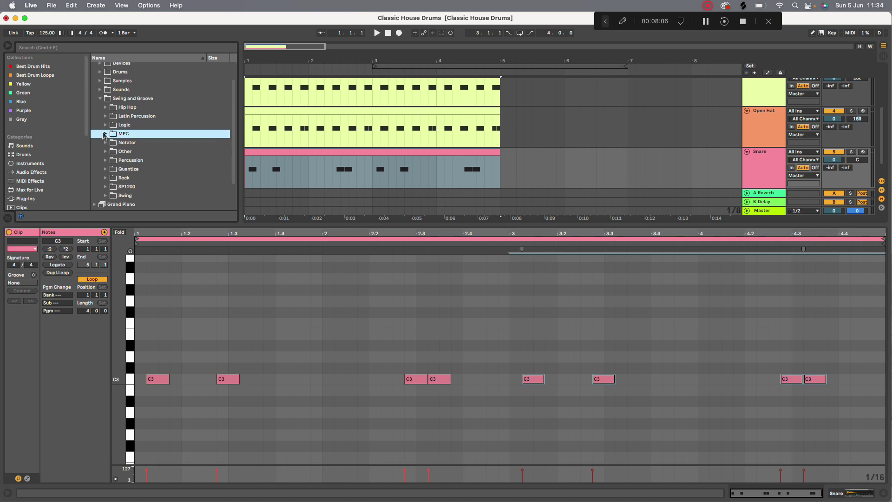
left_click(106, 134)
Find the 16th-note MPC swing grooves and select MPC 16 Swing-55.agr for preview
scroll(175, 169, "down", 10)
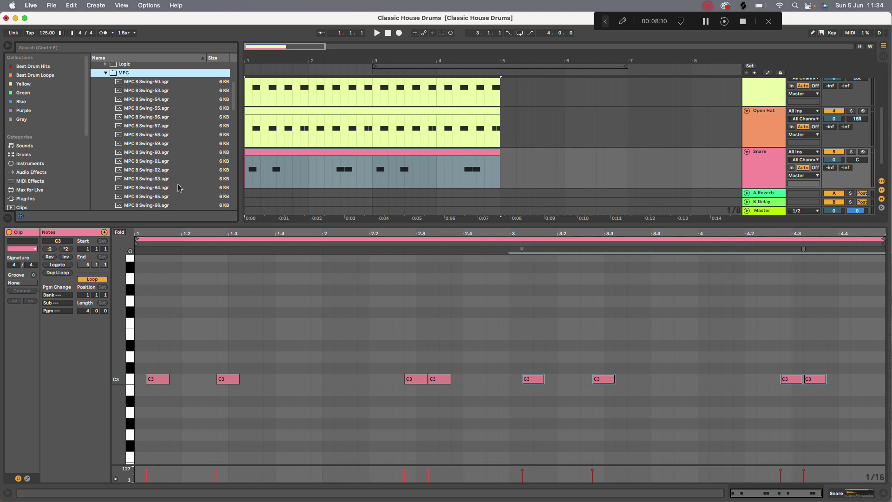
scroll(178, 187, "down", 8)
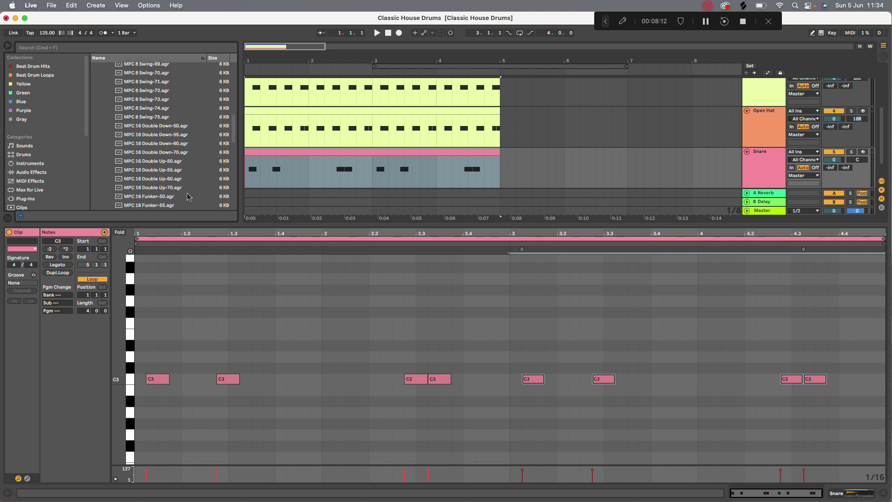
scroll(188, 197, "down", 3)
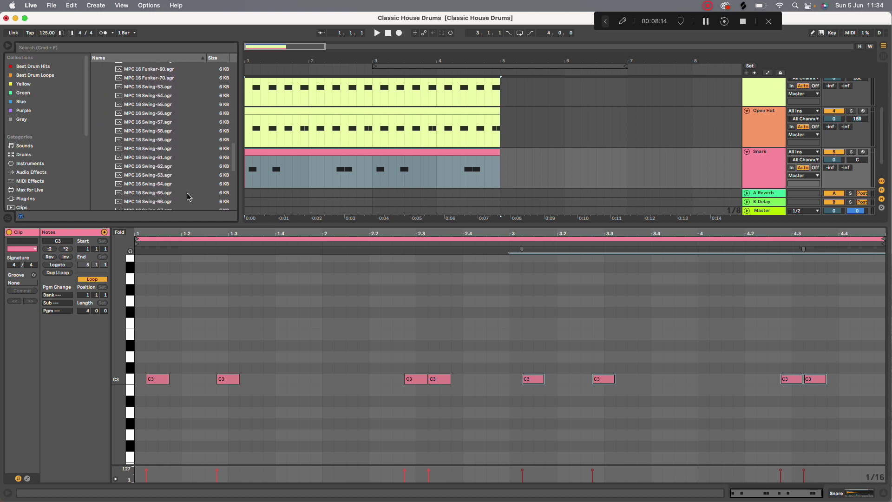
scroll(133, 149, "up", 10)
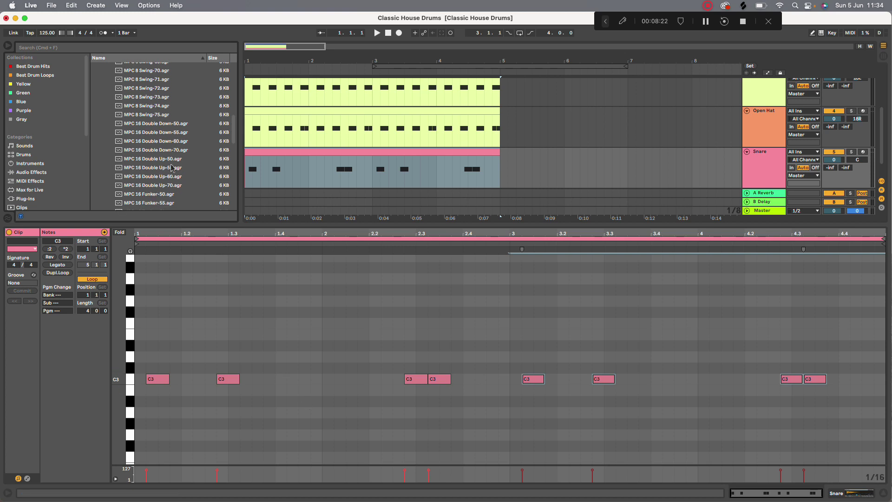
scroll(152, 186, "down", 15)
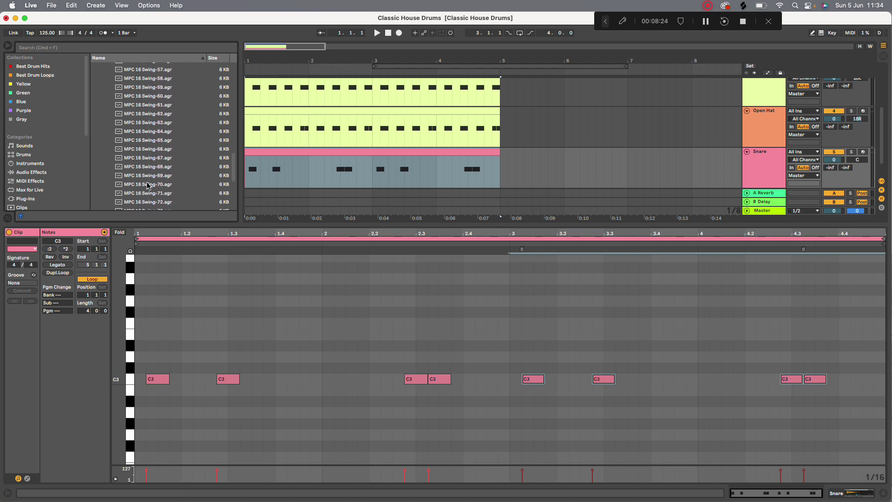
scroll(147, 185, "up", 5)
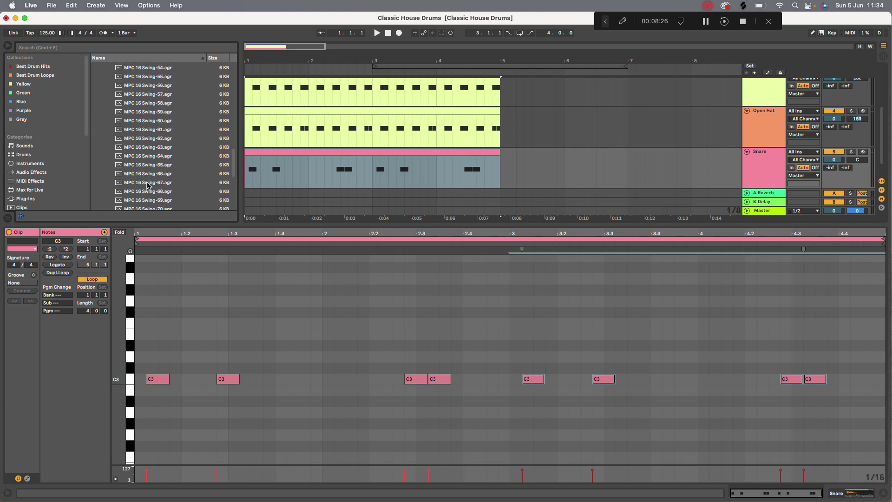
scroll(166, 158, "up", 2)
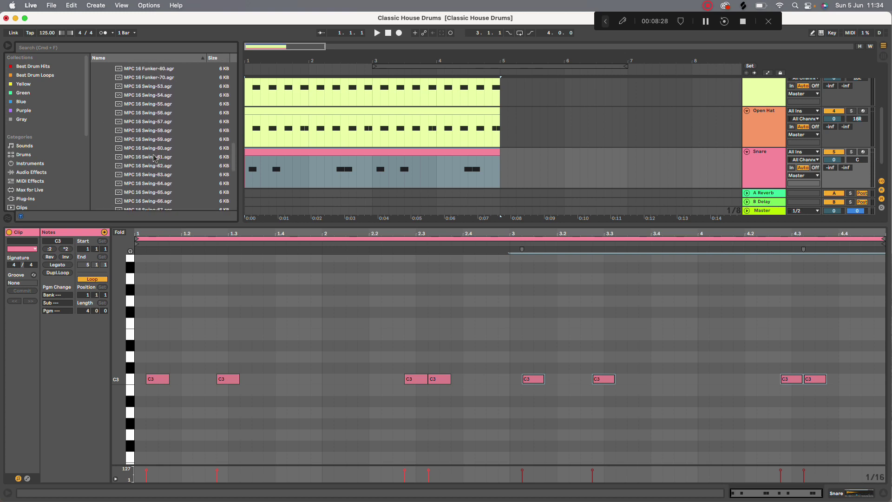
scroll(163, 144, "up", 2)
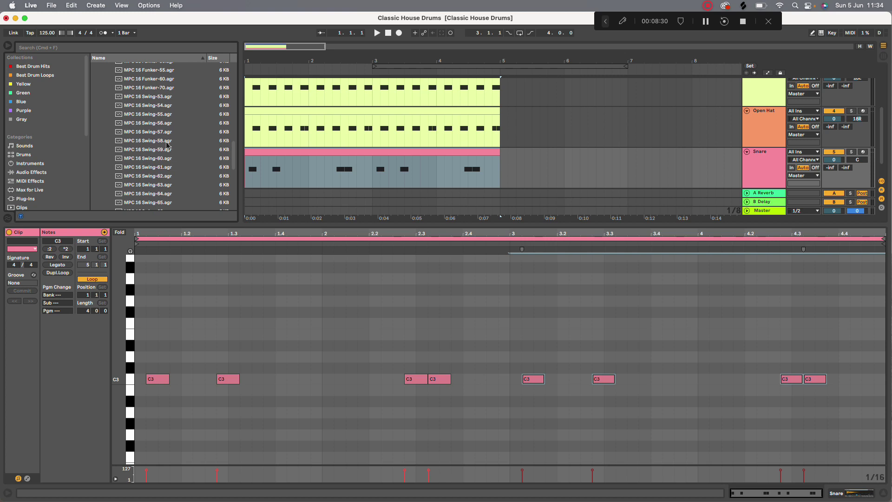
left_click(164, 123)
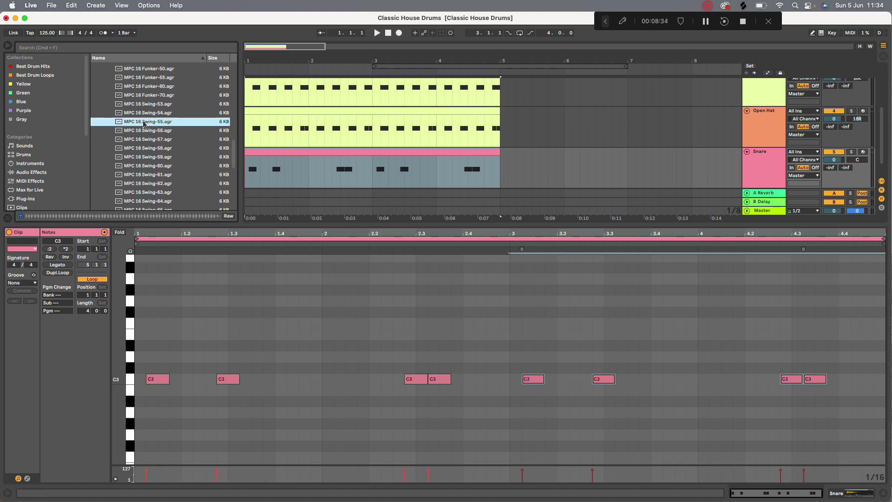
Set the Snare clip's groove to MPC 16 Swing-55 and load MPC 16 Swing-57 as an alternative groove
left_click(34, 283)
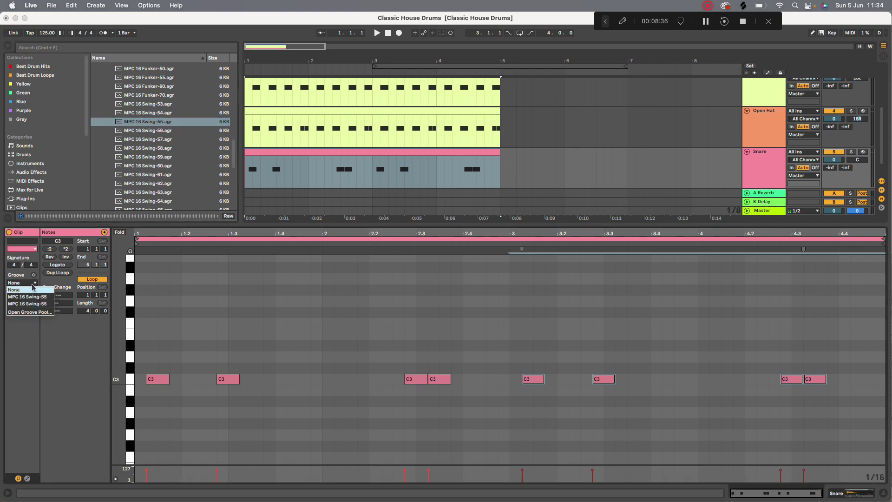
left_click(36, 297)
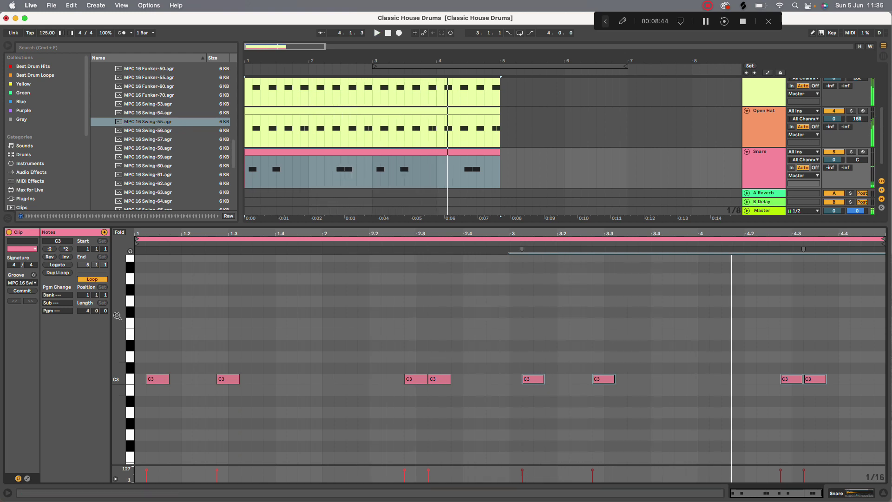
left_click(160, 141)
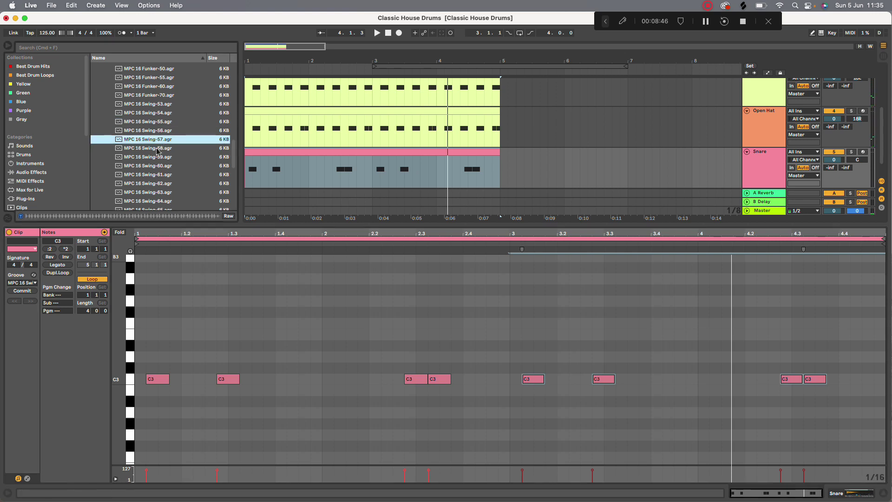
left_click(22, 283)
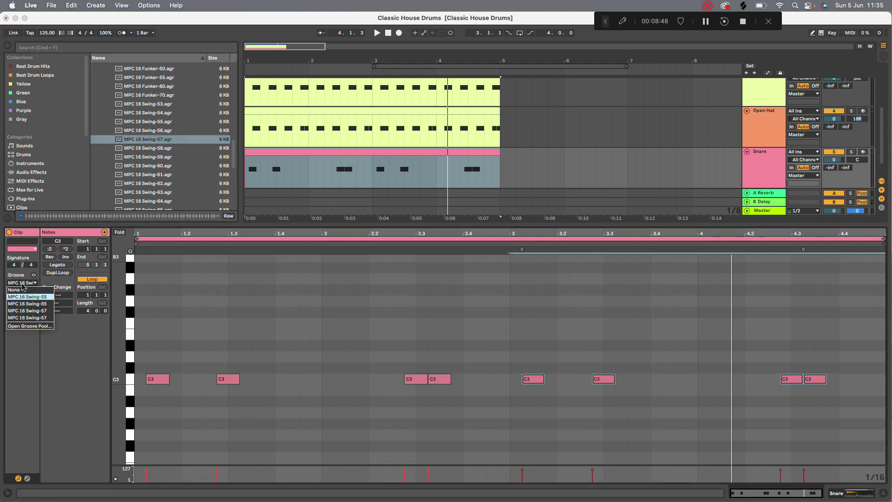
left_click(39, 303)
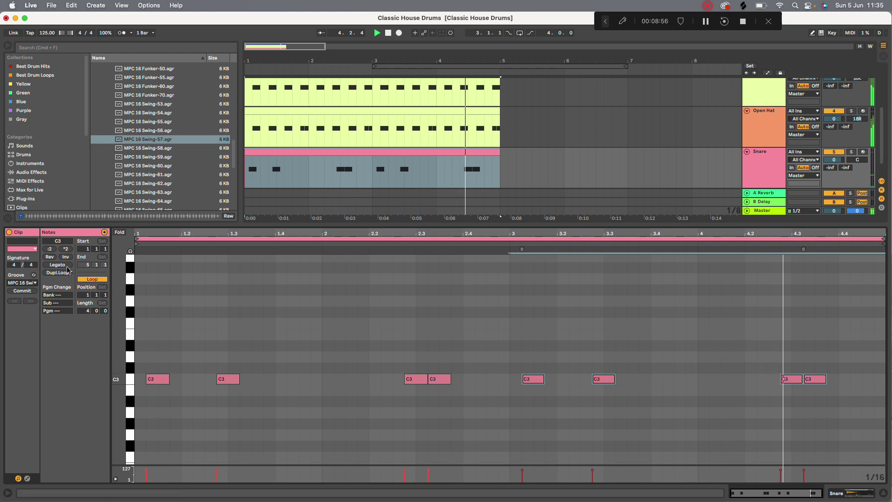
Commit the chosen groove to the Snare clip, examine the first note's shifted timing and play the pattern
left_click(21, 291)
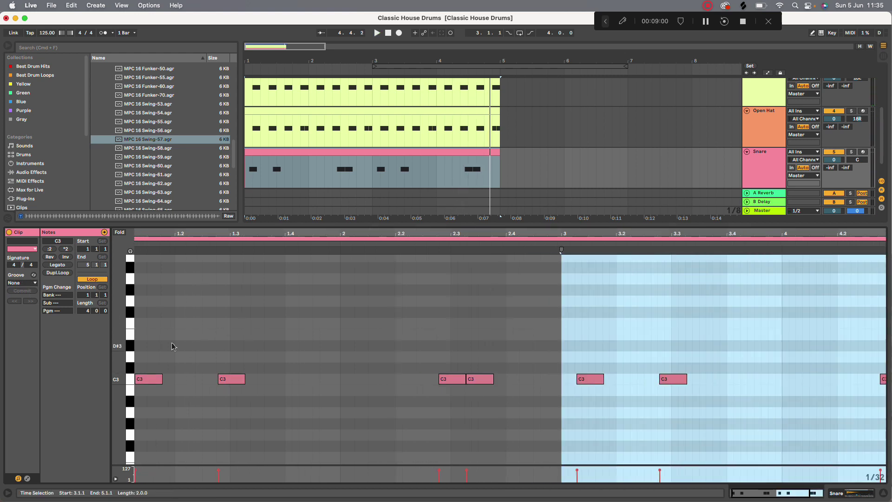
key("plus")
key("plus")
key("plus")
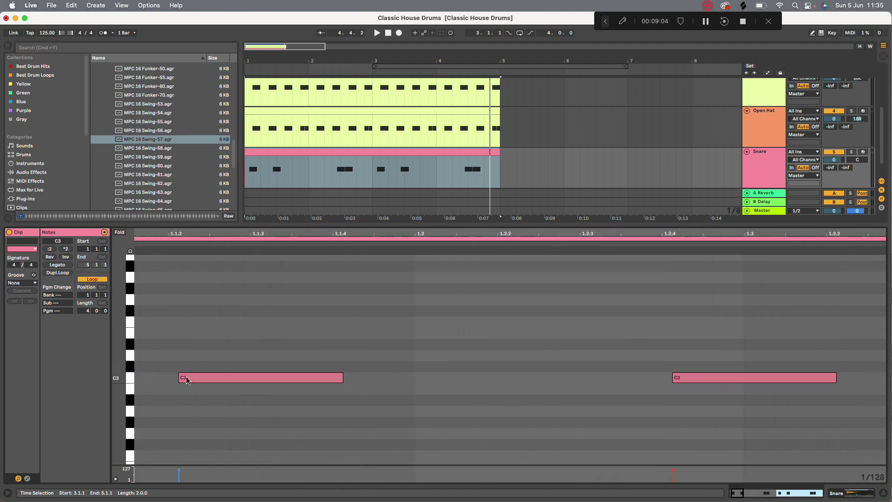
left_click(186, 378)
key("space")
key("minus")
key("minus")
key("minus")
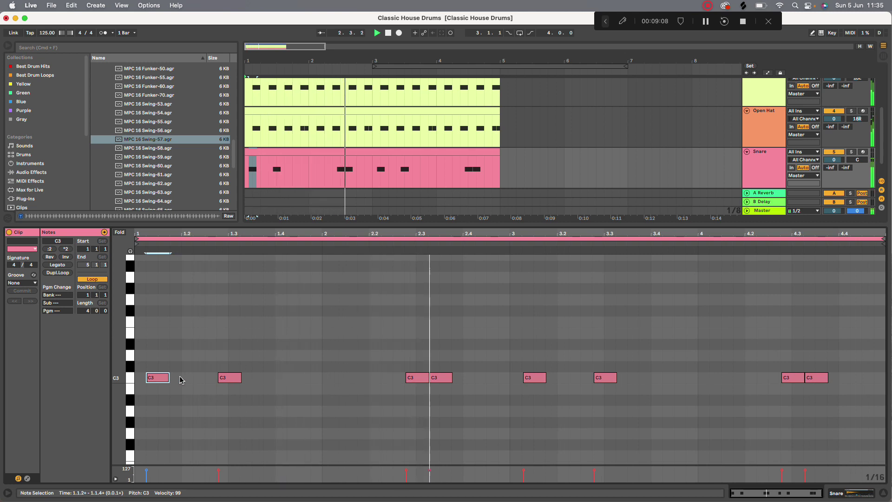
Nudge the snare note near 3.1.2 slightly earlier, play the pattern and examine the note's offset from the grid
scroll(528, 378, "up", 8)
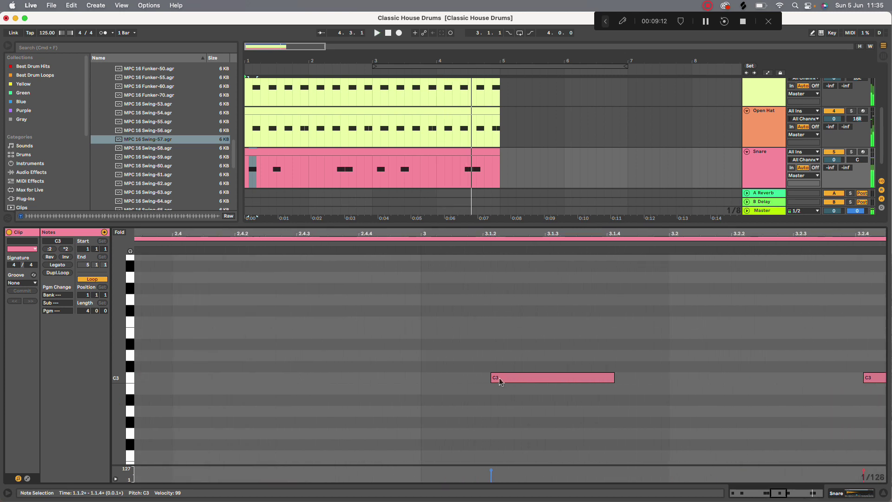
left_click(499, 378)
scroll(508, 378, "down", 8)
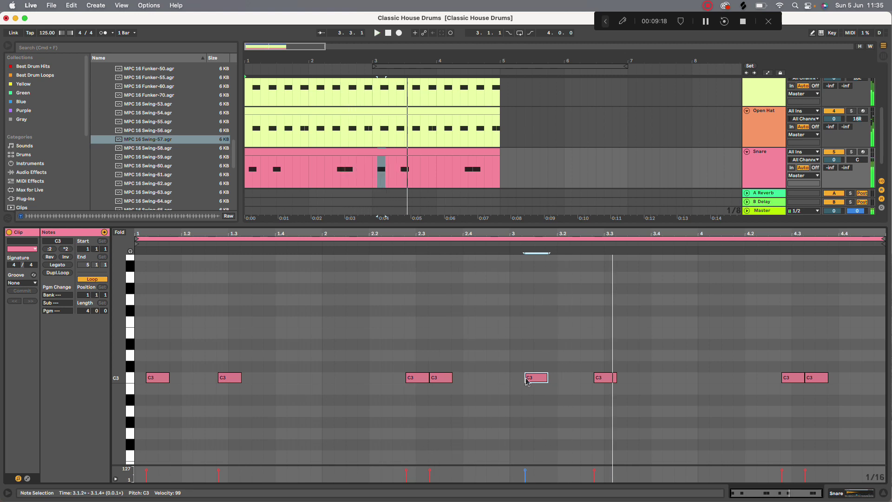
left_click_drag(533, 378, 530, 378)
key("space")
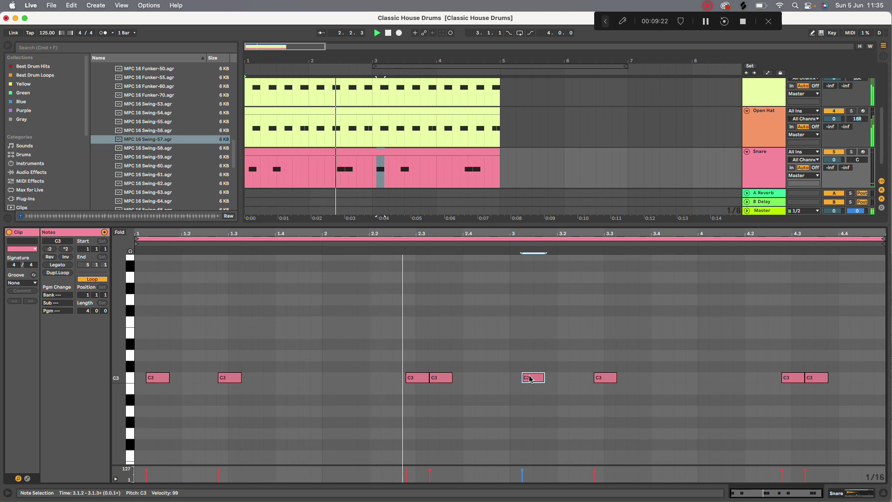
scroll(531, 378, "up", 6)
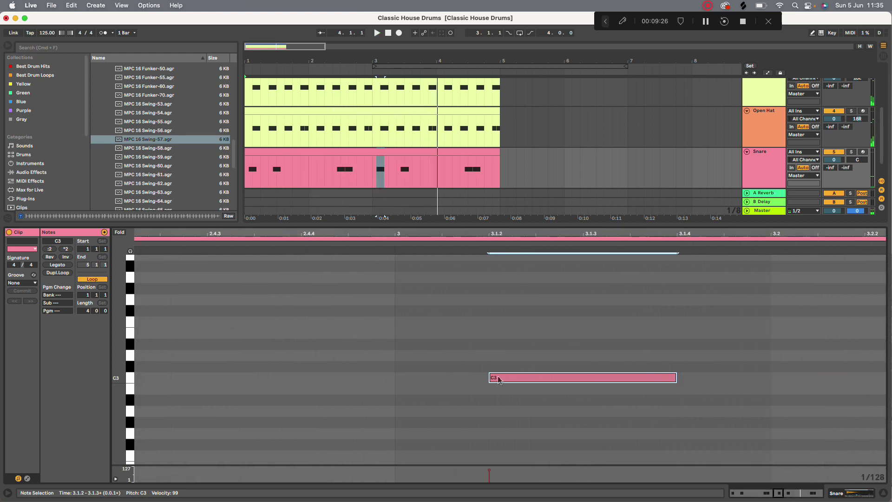
scroll(502, 380, "down", 6)
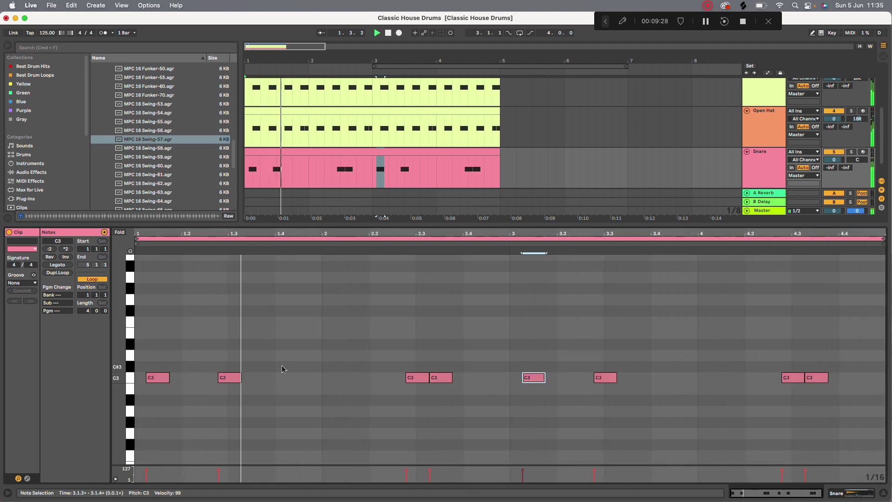
Move the bar 3 snare note further ahead of 3.1.2 and play the pattern
scroll(175, 374, "up", 1)
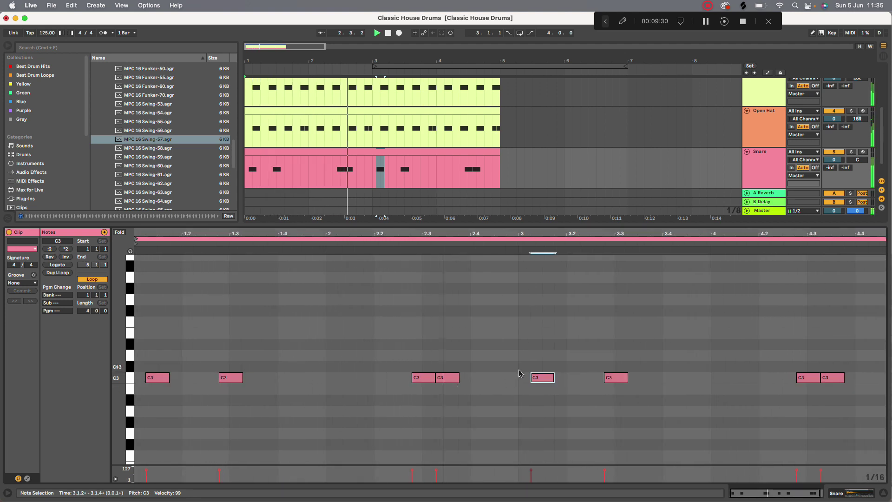
scroll(520, 373, "up", 1)
key("space")
scroll(524, 374, "up", 2)
left_click_drag(564, 376, 552, 376)
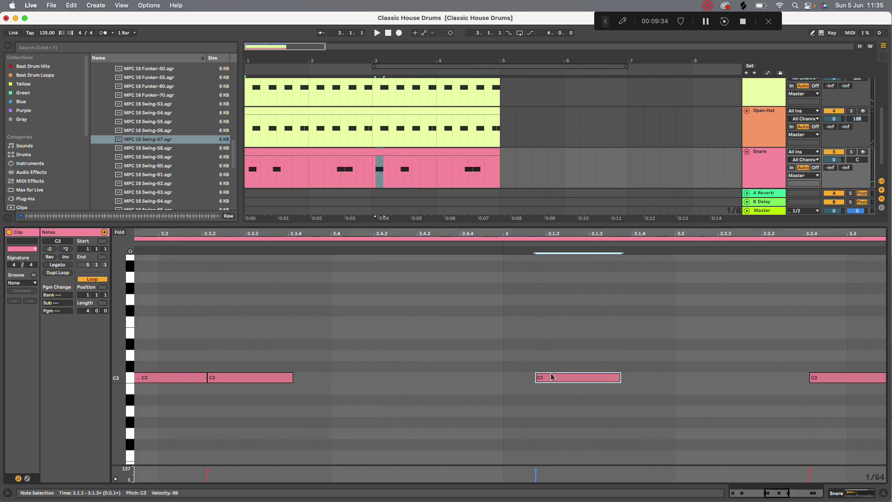
scroll(551, 376, "down", 3)
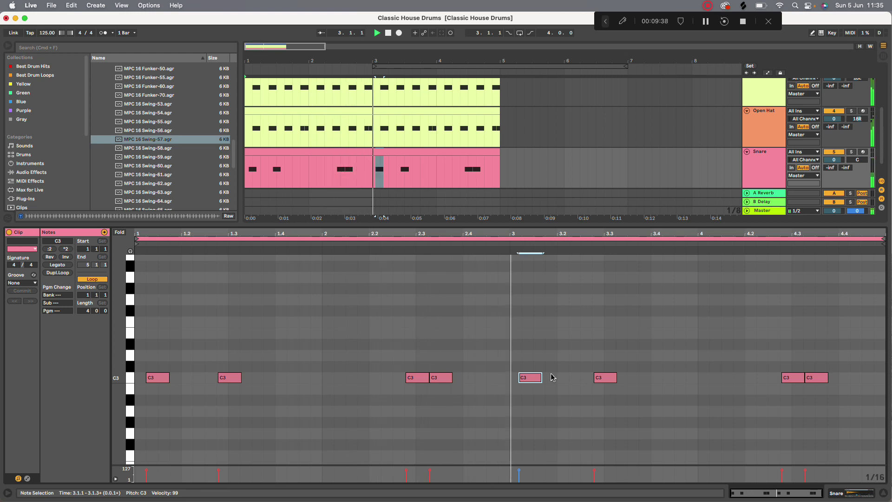
Move the bar 3 snare note late, to about 3.1.3, and play from just before bar 3
scroll(536, 375, "up", 3)
mouse_move(507, 385)
left_mouse_down()
mouse_move(552, 386)
mouse_move(540, 379)
left_mouse_up()
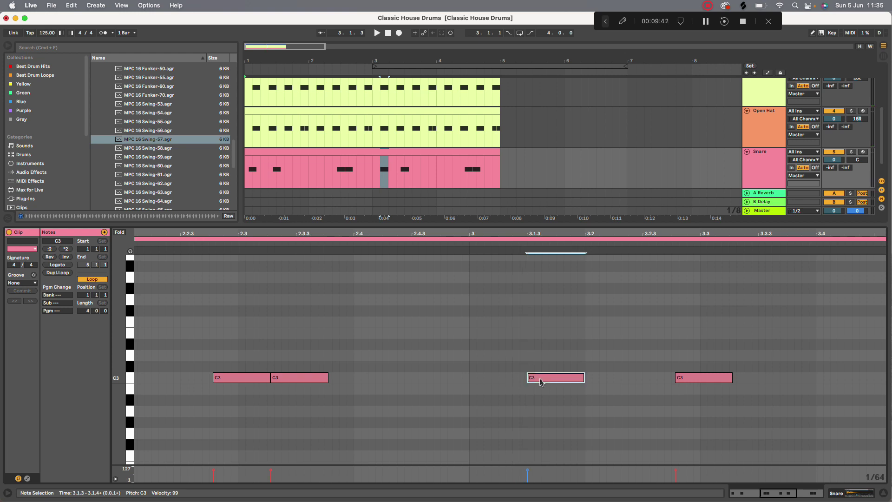
left_click(455, 249)
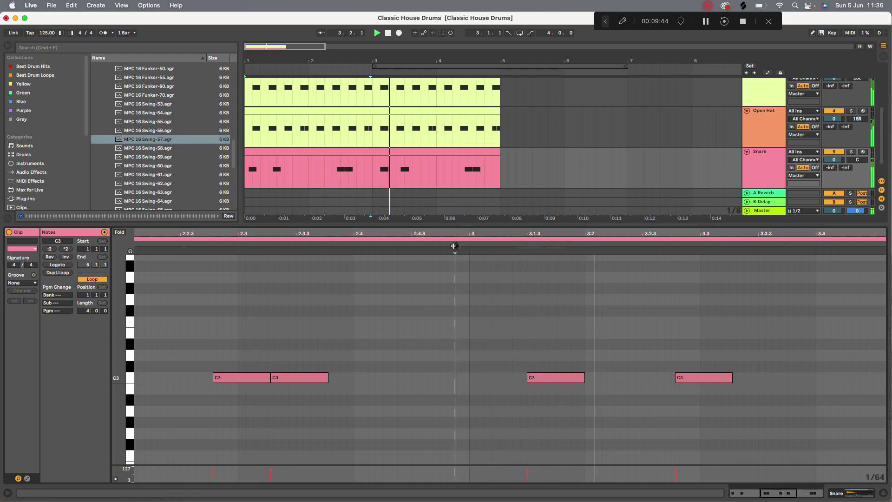
scroll(559, 340, "down", 3)
scroll(558, 349, "up", 3)
scroll(549, 355, "down", 3)
Undo the snare note moves and the groove commit so the Snare clip keeps its uncommitted MPC groove
key("super+z")
key("super+z")
key("super+z")
key("super+z")
key("super+z")
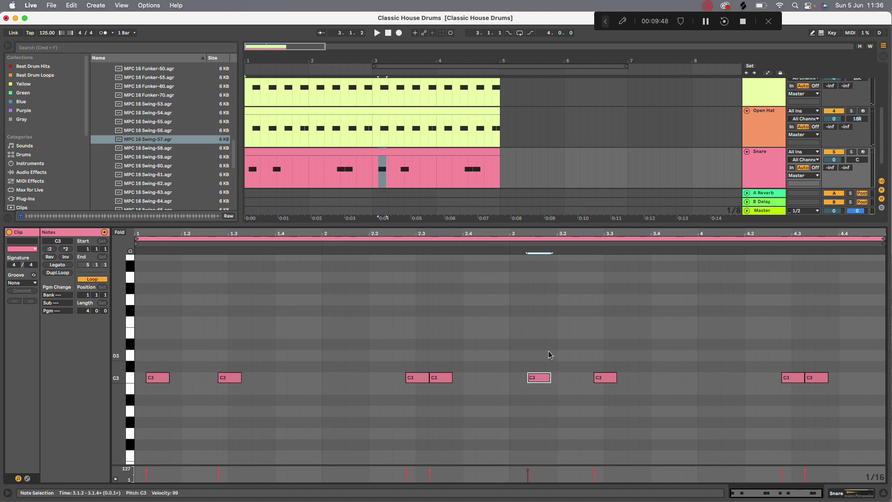
key("super+z")
key("super+z")
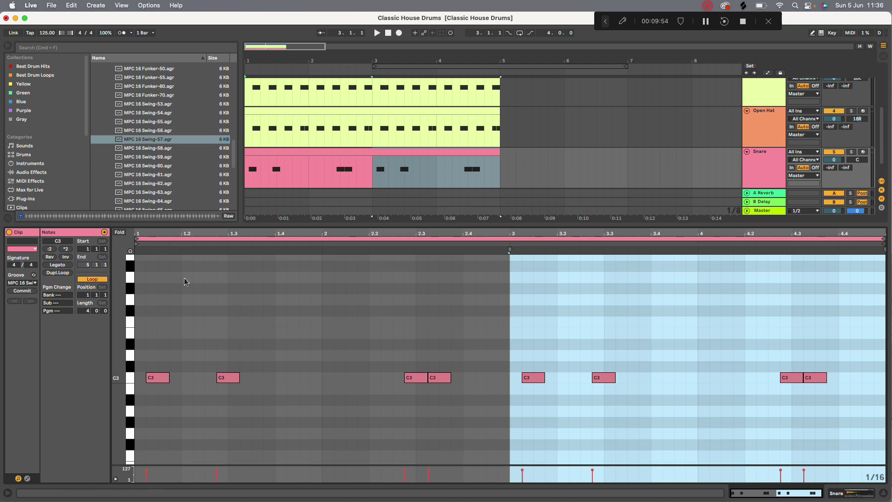
Play the pattern with the uncommitted groove and hide the clip editor to show all five drum tracks
key("space")
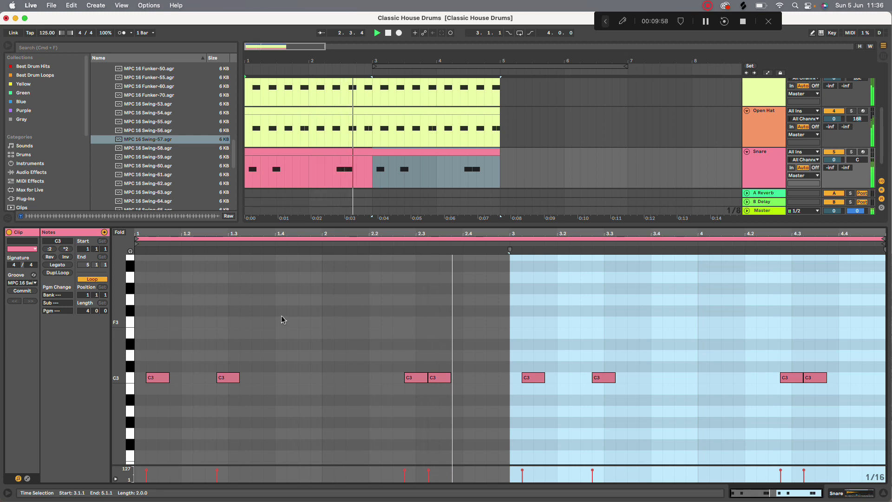
left_click(347, 321)
key("super+alt+l")
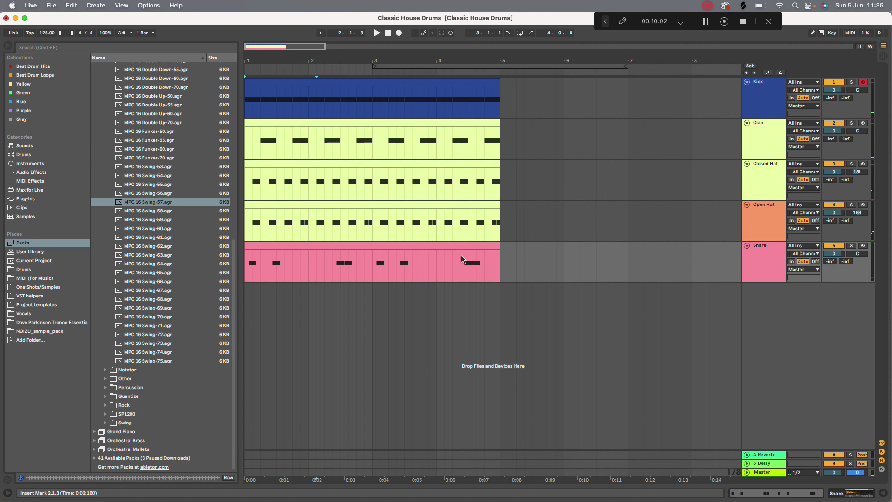
key("minus")
key("minus")
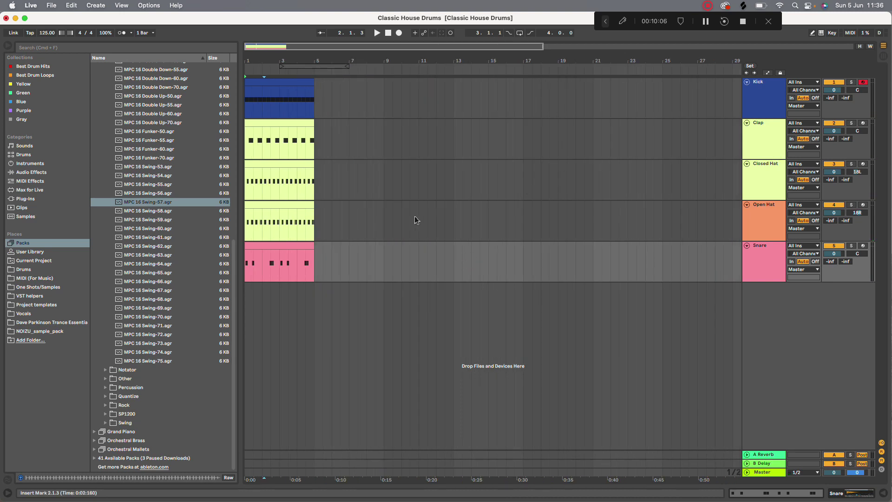
key("plus")
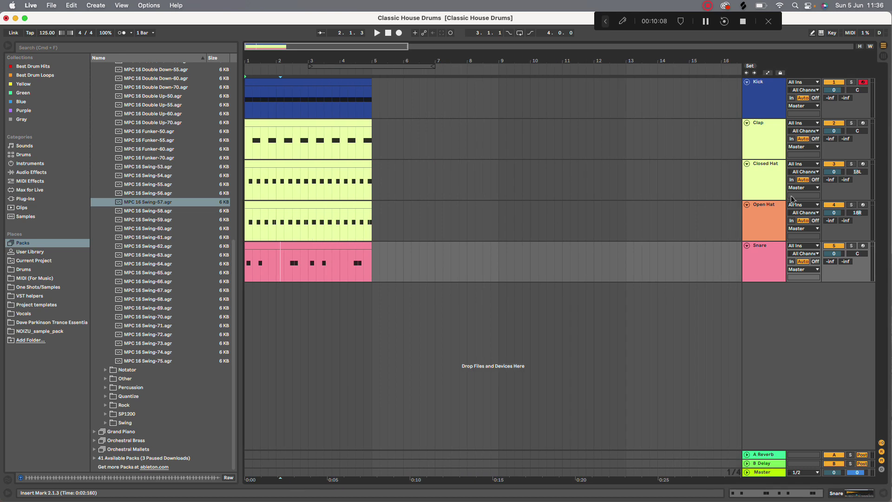
Search the audio effects for "eq" and add EQ Eight after the sampler on the Clap track
double_click(764, 146)
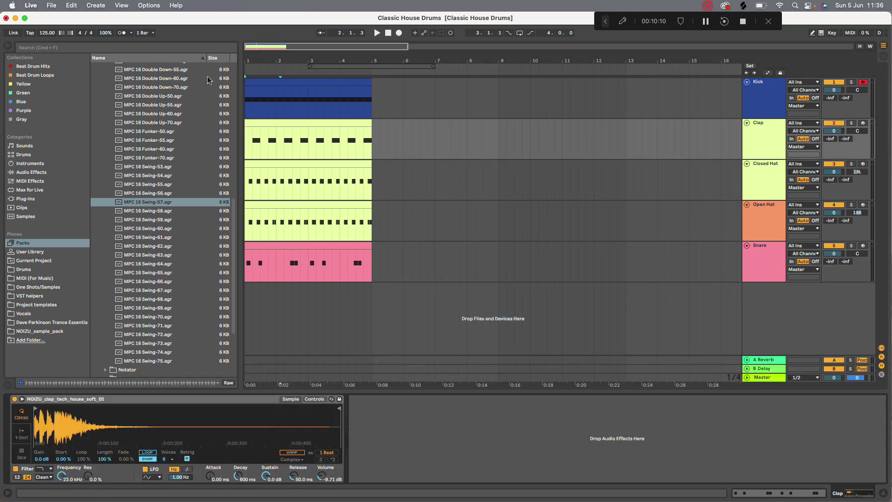
left_click(181, 48)
type("eq")
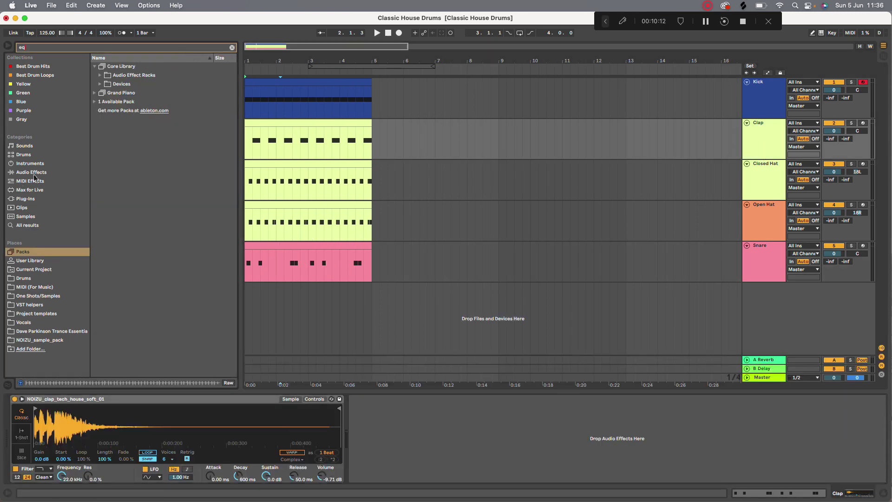
left_click(36, 171)
left_click_drag(102, 86, 420, 417)
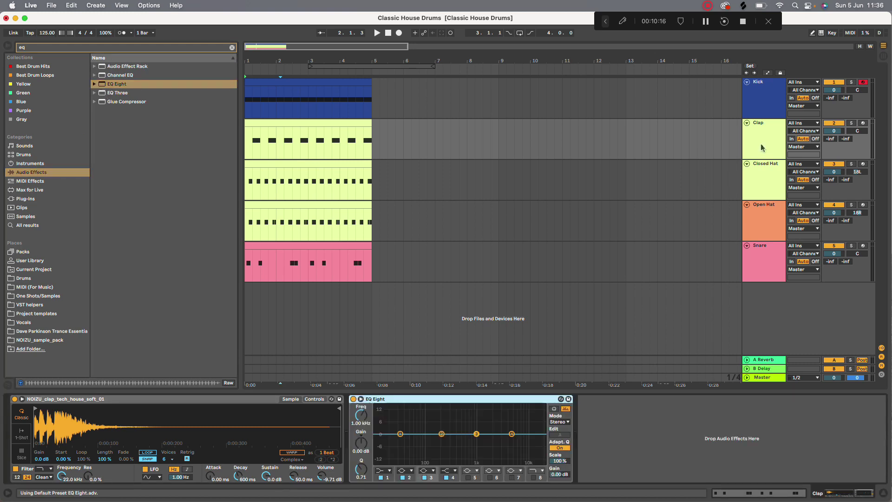
Group the Clap, Closed Hat, Open Hat and Snare tracks and name the group Drums
left_click(760, 246)
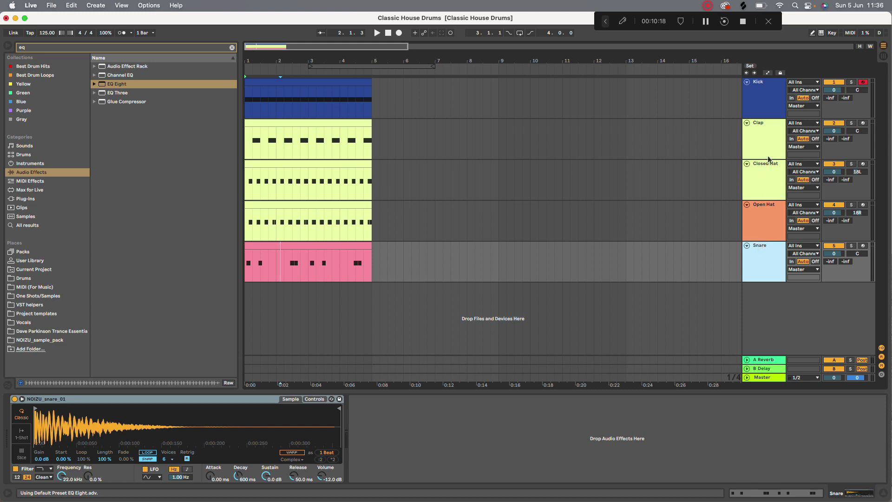
left_click(769, 156)
right_click(763, 248)
key("Escape")
left_click(765, 147, "shift")
right_click(765, 148)
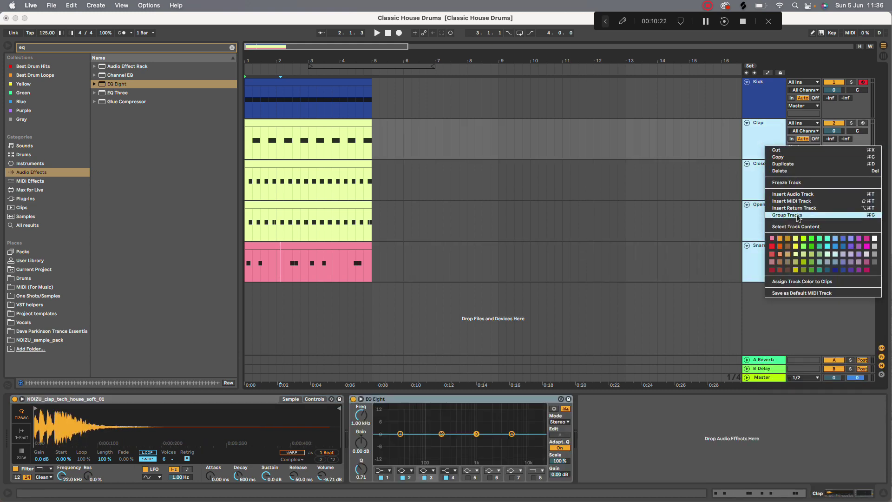
left_click(789, 215)
key("super+r")
type("Drums")
key("Return")
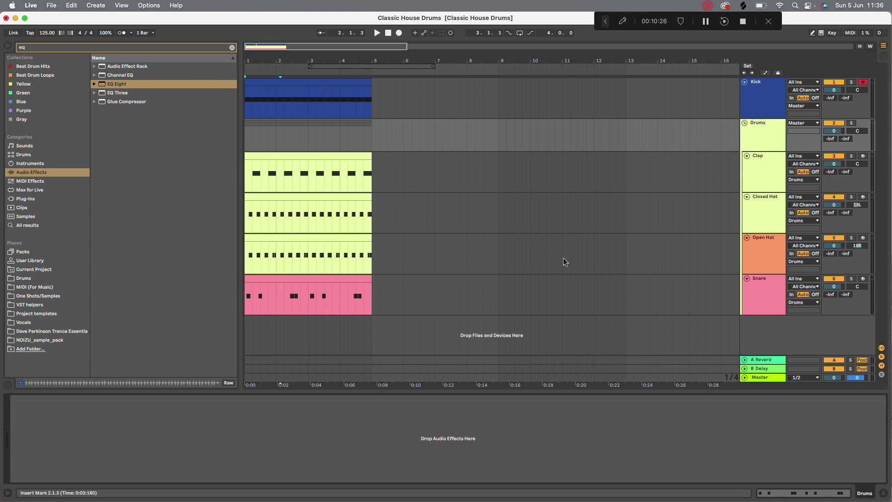
Add EQ Eight to the Drums group and turn band 1 into a low-cut filter at about 107 Hz
left_click_drag(123, 83, 241, 441)
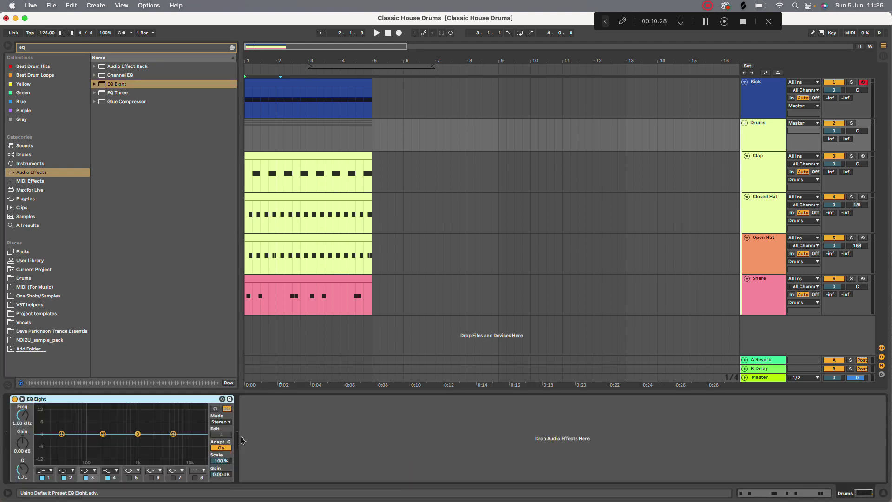
left_click(41, 471)
left_click(45, 416)
left_click_drag(62, 440, 89, 440)
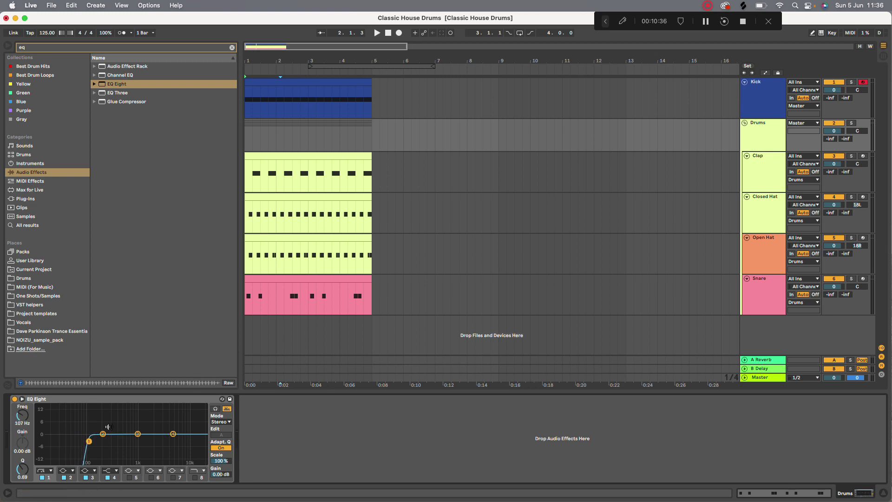
Fine-tune the Drums group's low-cut to about 102 Hz during playback, and stop the transport at the start
left_click_drag(89, 441, 87, 442)
key("space")
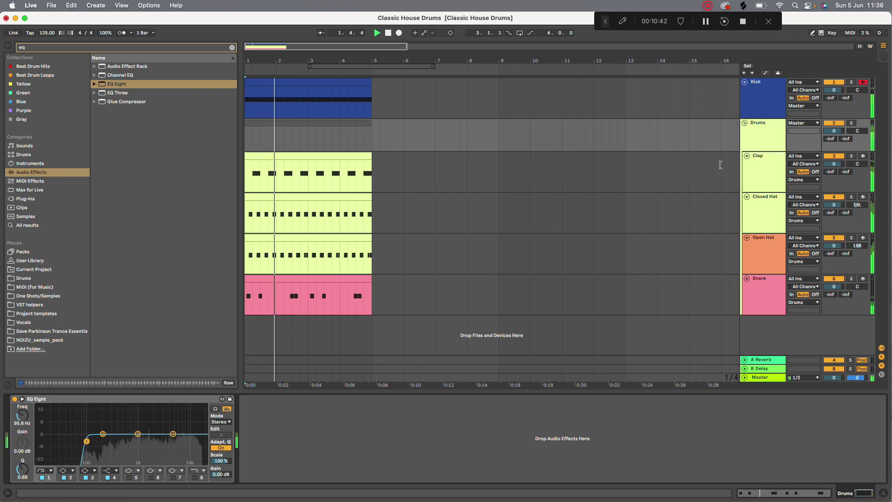
mouse_move(87, 441)
left_mouse_down()
mouse_move(108, 441)
mouse_move(88, 441)
left_mouse_up()
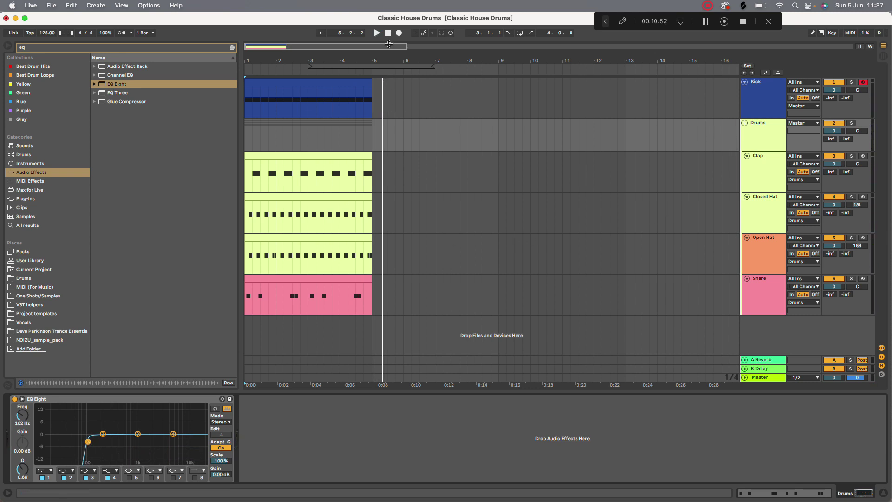
left_click(388, 33)
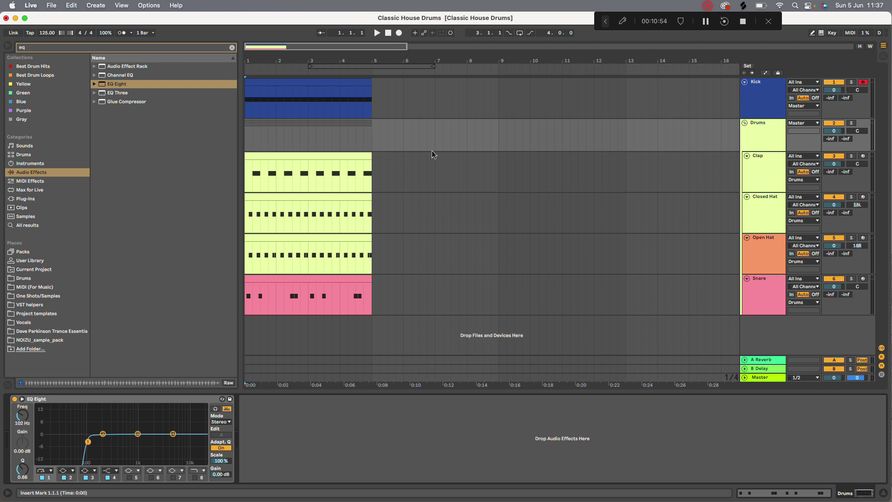
Play back the full drum pattern, and view the samplers on the Open Hat and Snare tracks
key("space")
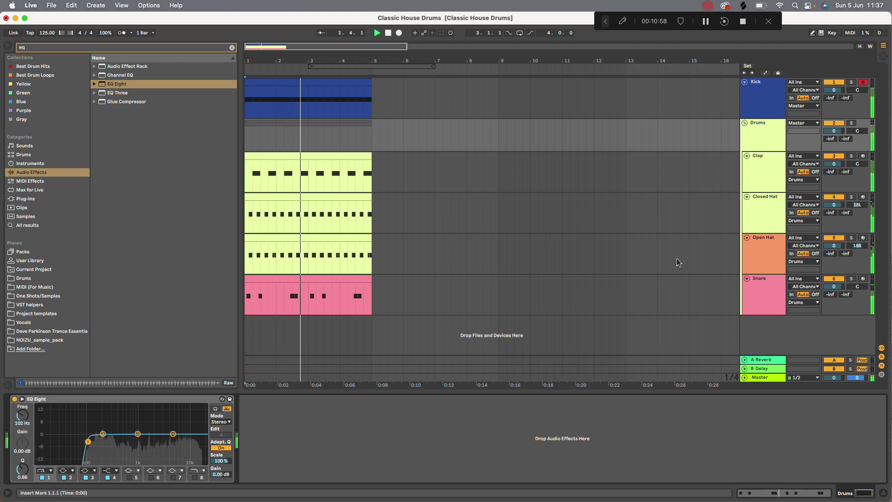
left_click(767, 254)
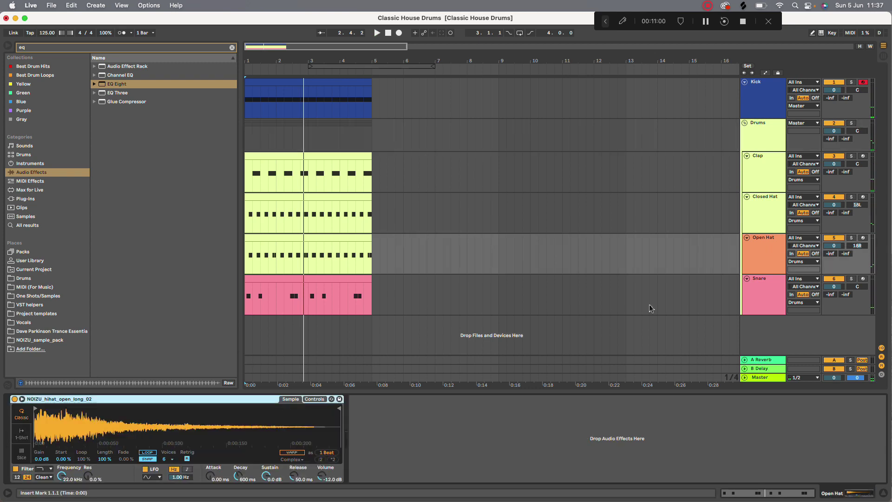
left_click(761, 291)
left_click(394, 303)
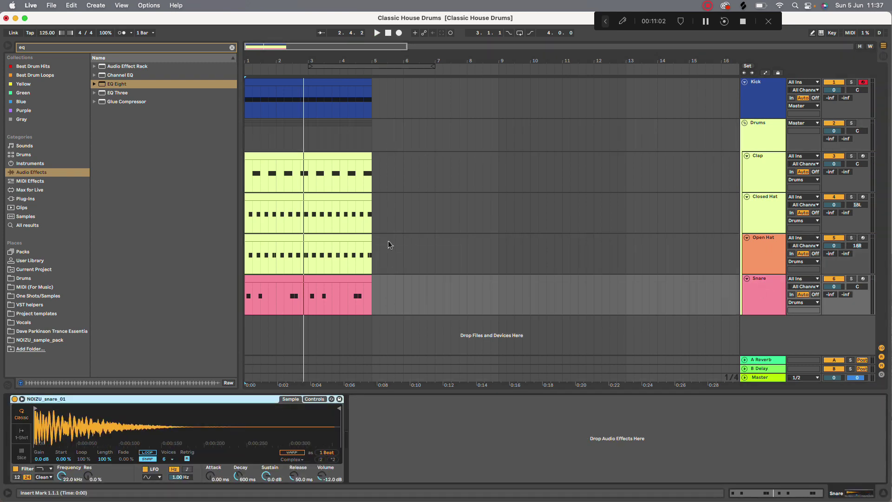
key("minus")
key("minus")
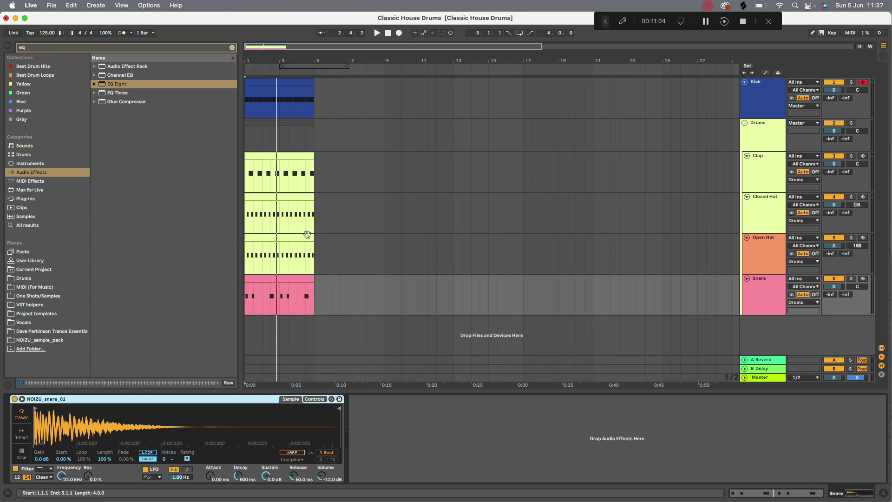
key("super+a")
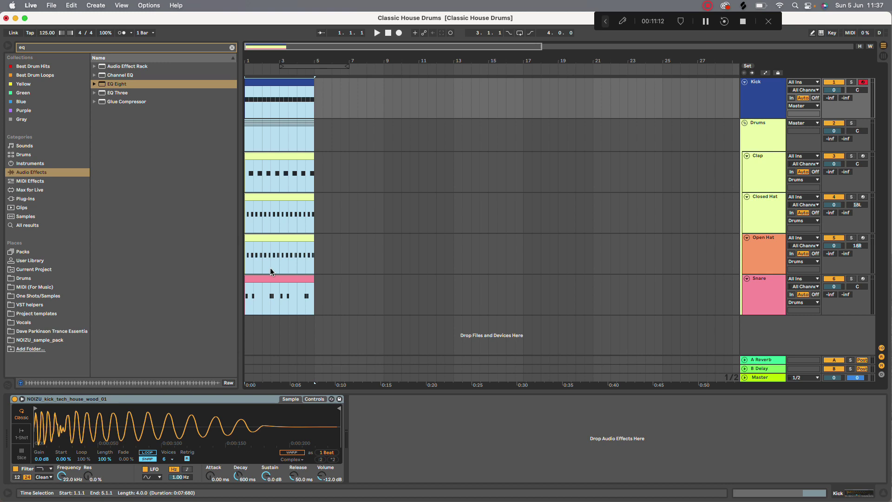
left_click(491, 249)
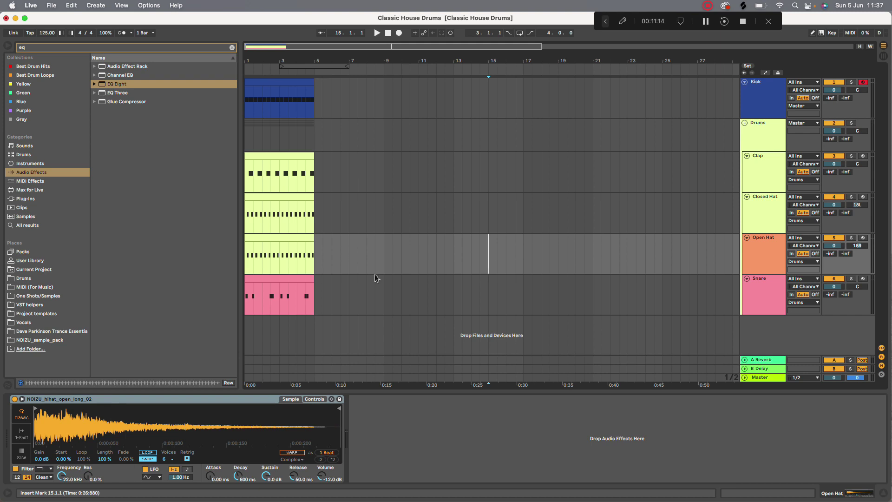